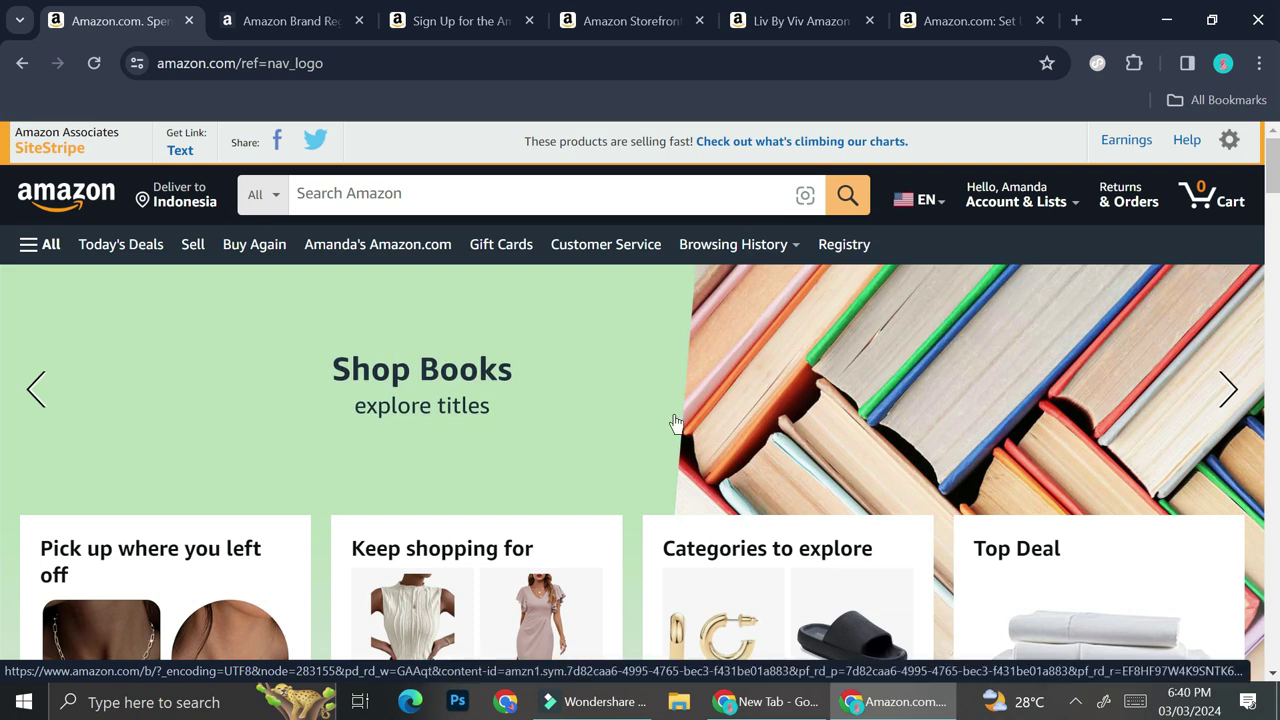
Browse the Amazon homepage, view the MBW silver paperclip necklace among the recently viewed items, and open the MBW Store.
scroll(657, 471, down, 2)
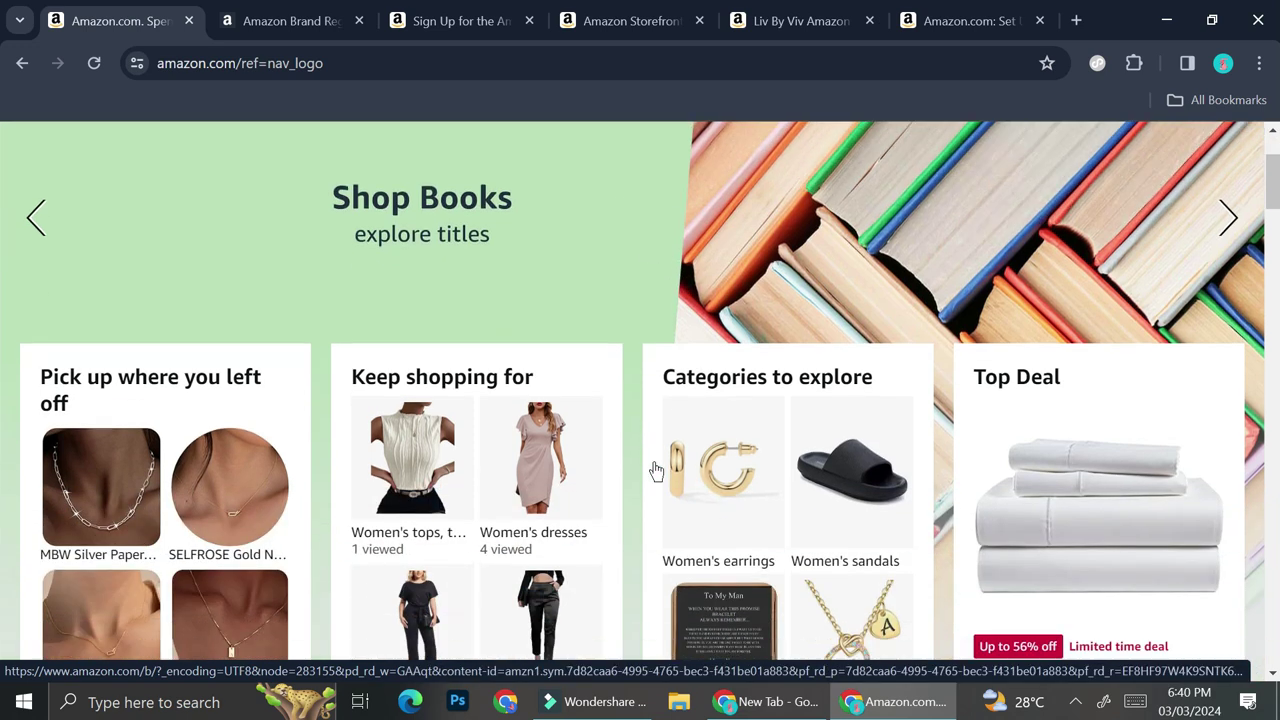
scroll(655, 470, down, 4)
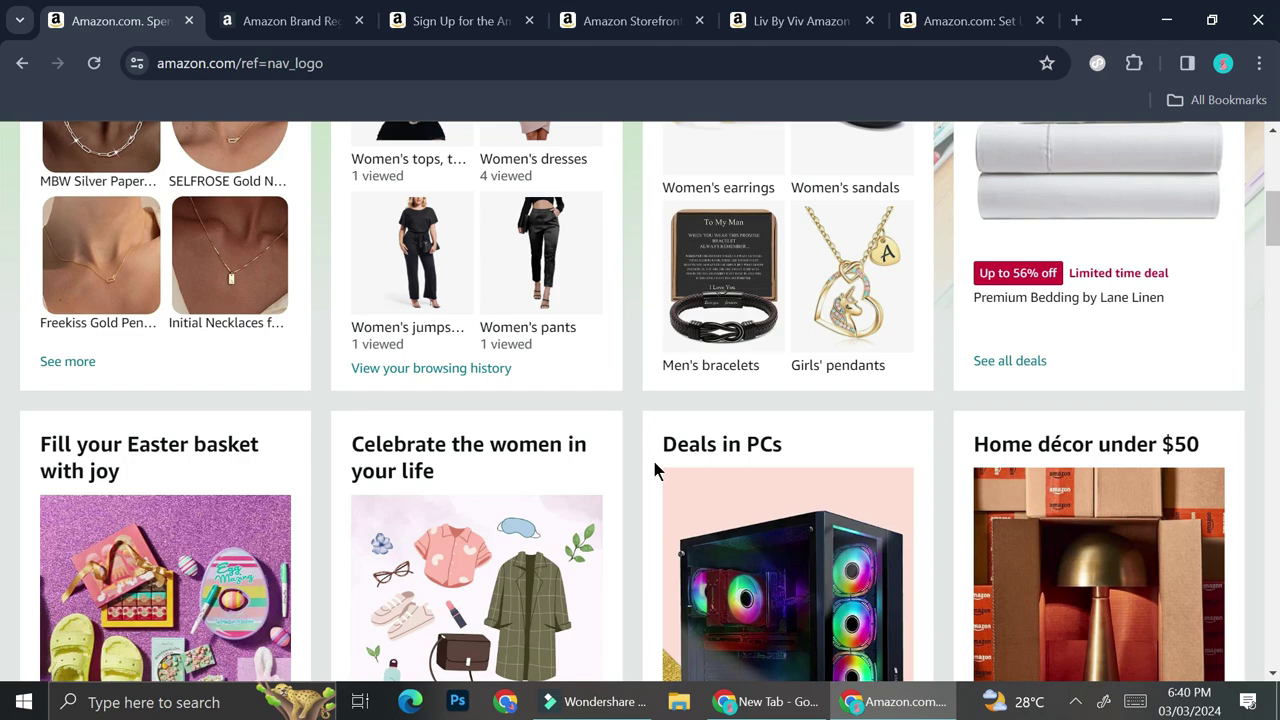
scroll(654, 463, down, 2)
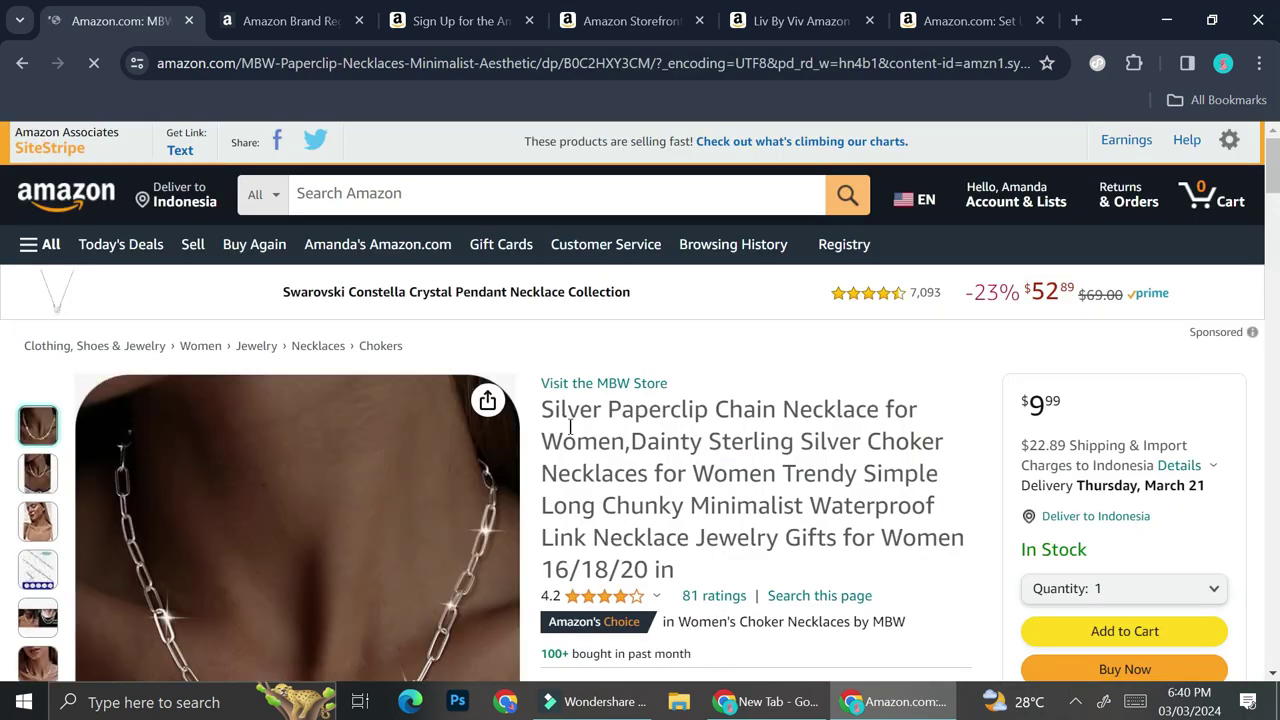
click(618, 385)
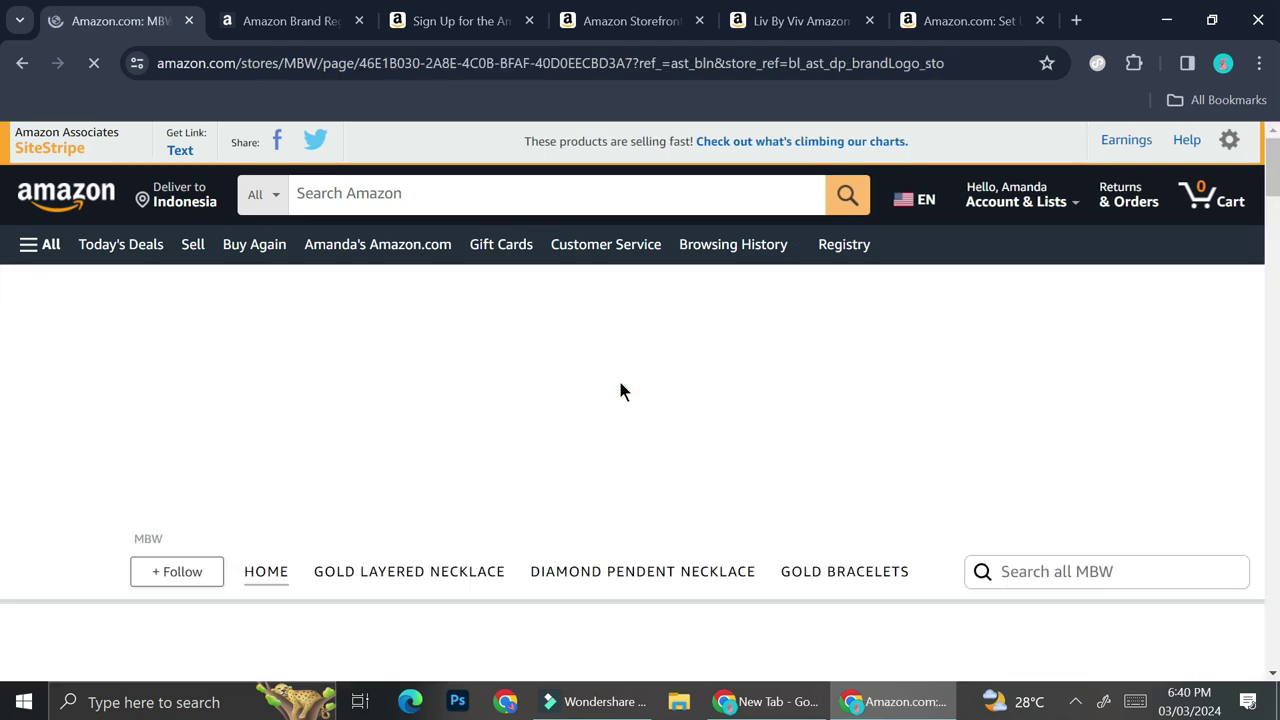
Look through the MBW Store's home page and open the product page of the layered gold coin necklace shown there.
scroll(578, 477, down, 6)
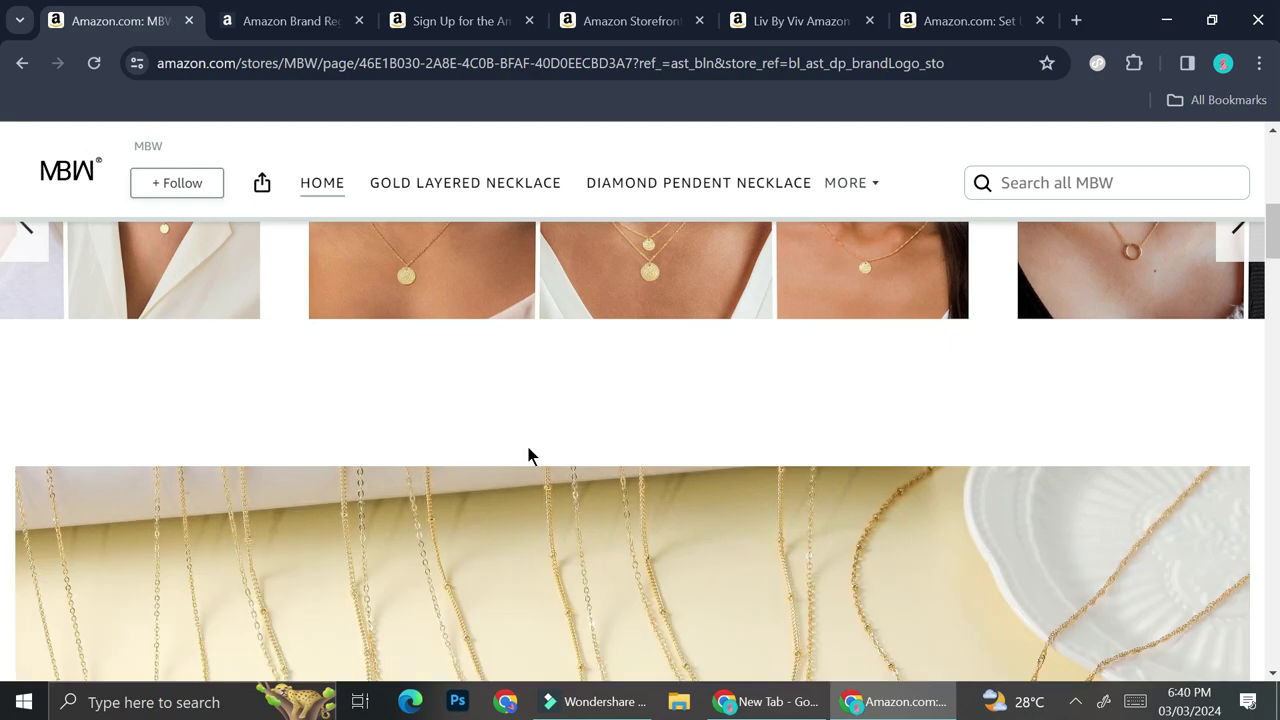
scroll(530, 456, up, 2)
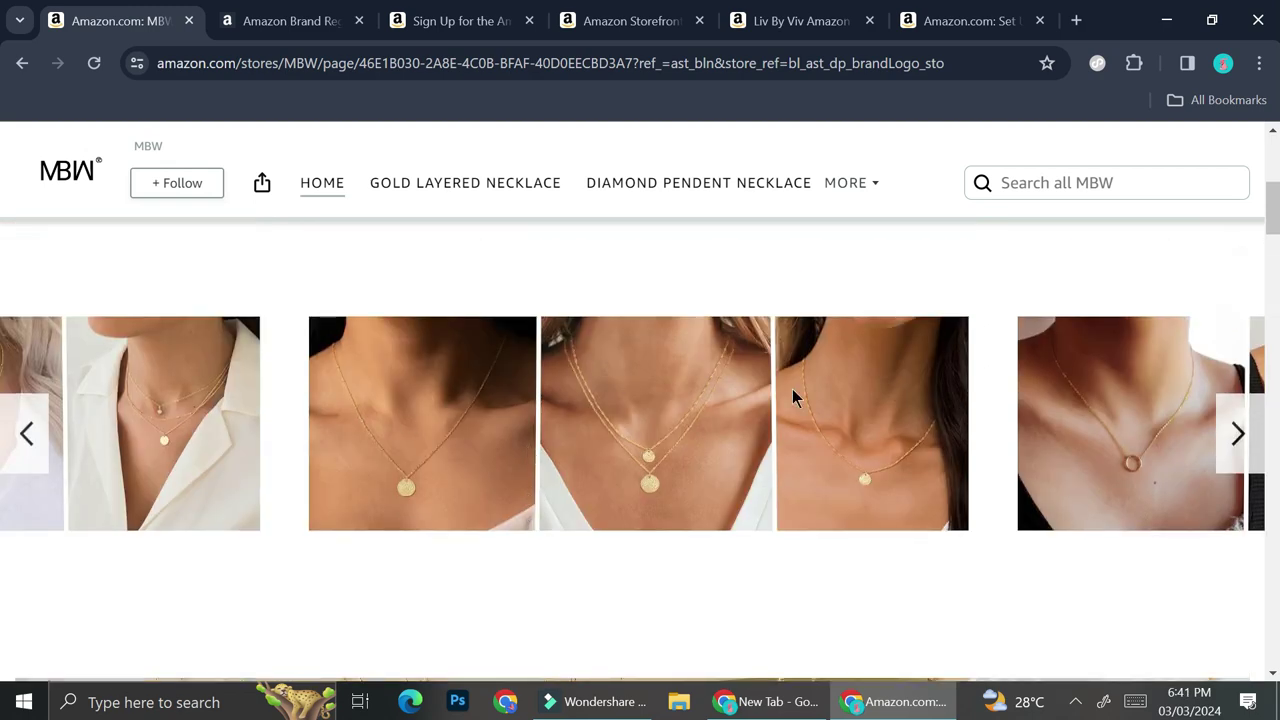
scroll(571, 601, down, 10)
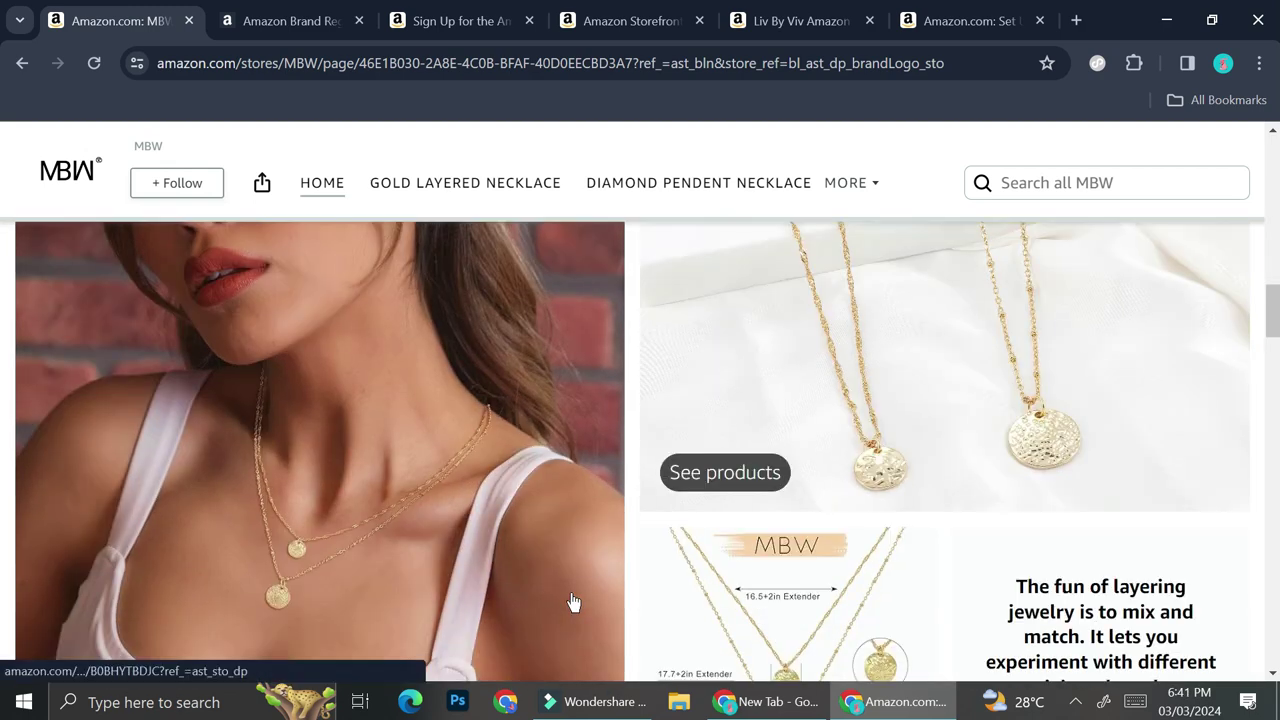
click(571, 601)
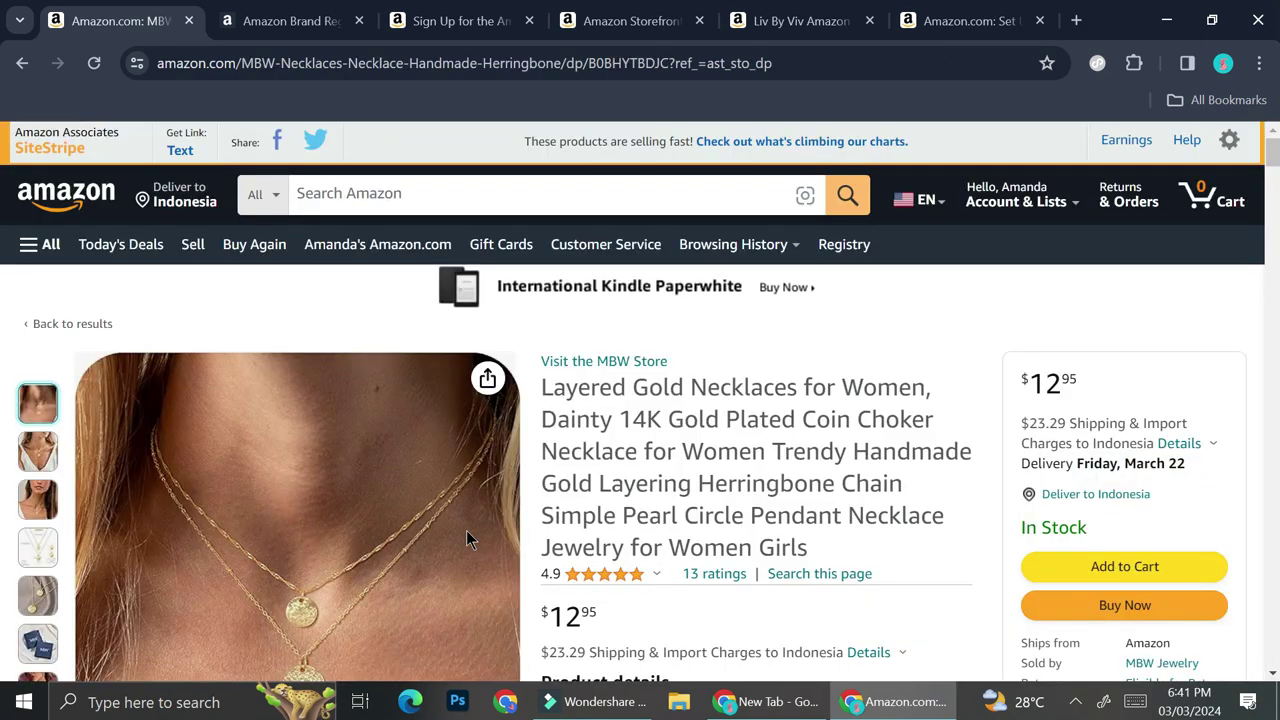
Examine the layered necklace's product details and its frequently viewed and related product sections.
scroll(466, 530, down, 2)
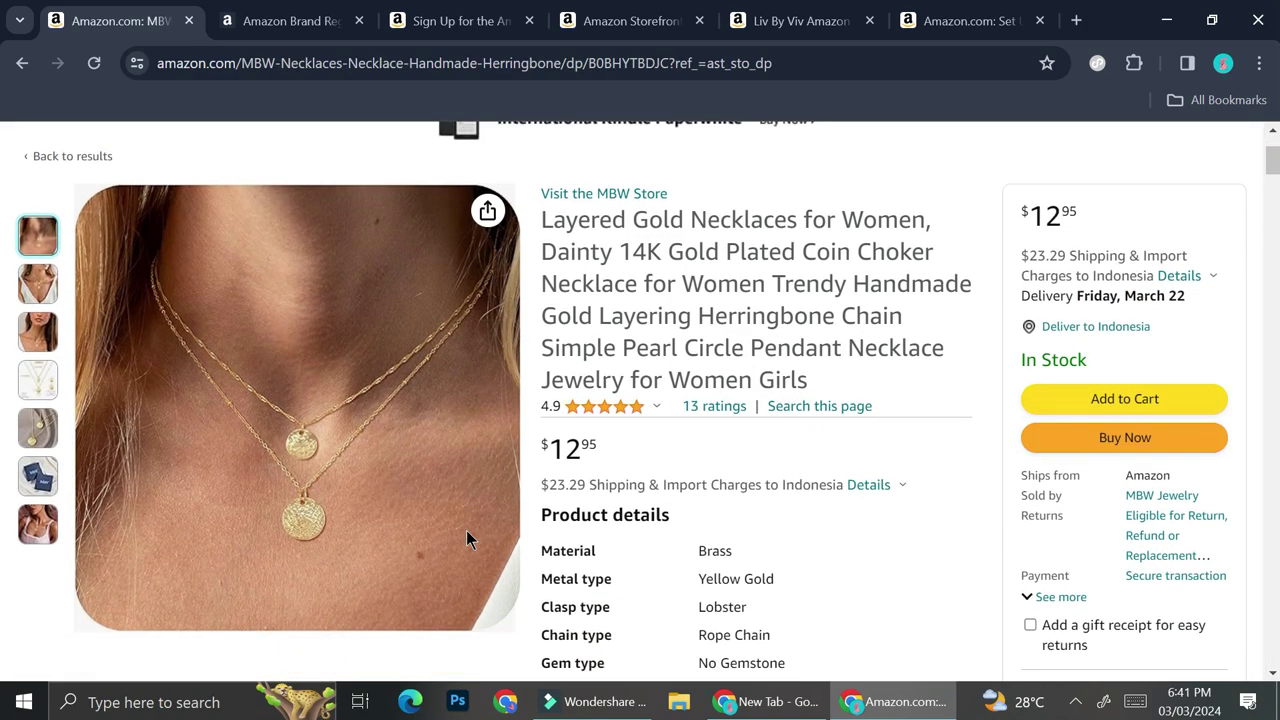
scroll(466, 540, down, 1)
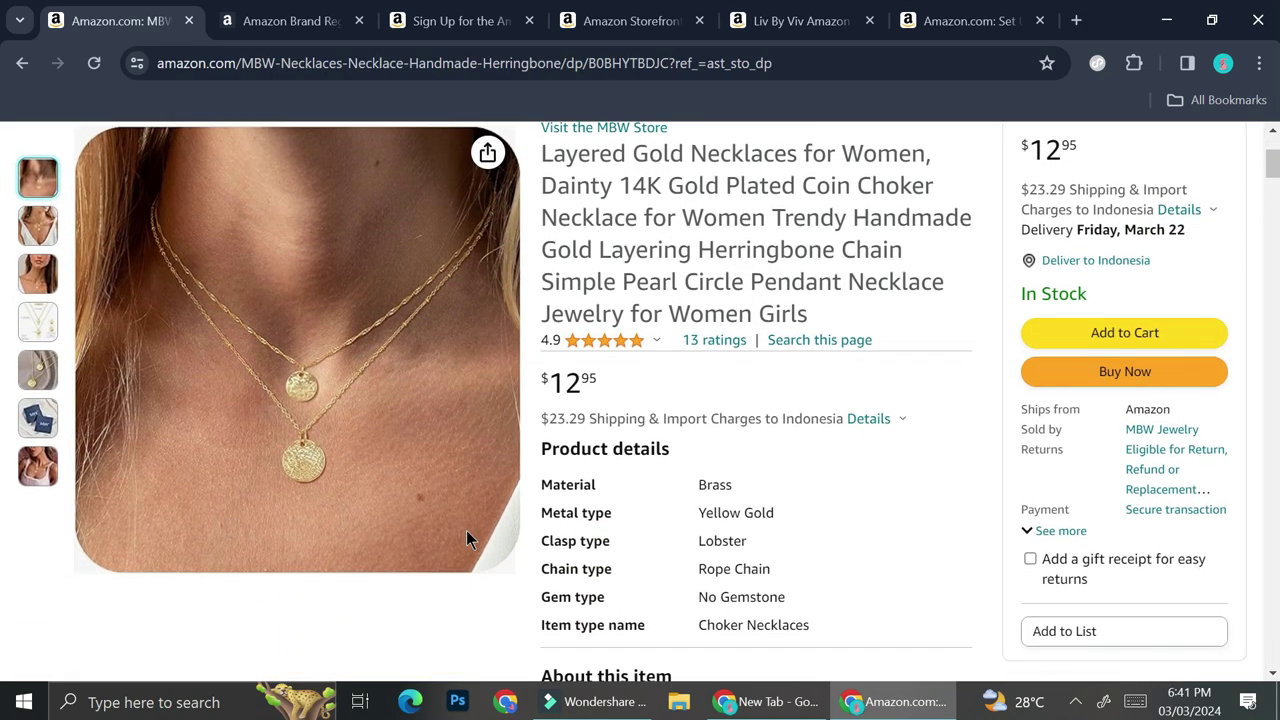
scroll(466, 530, down, 8)
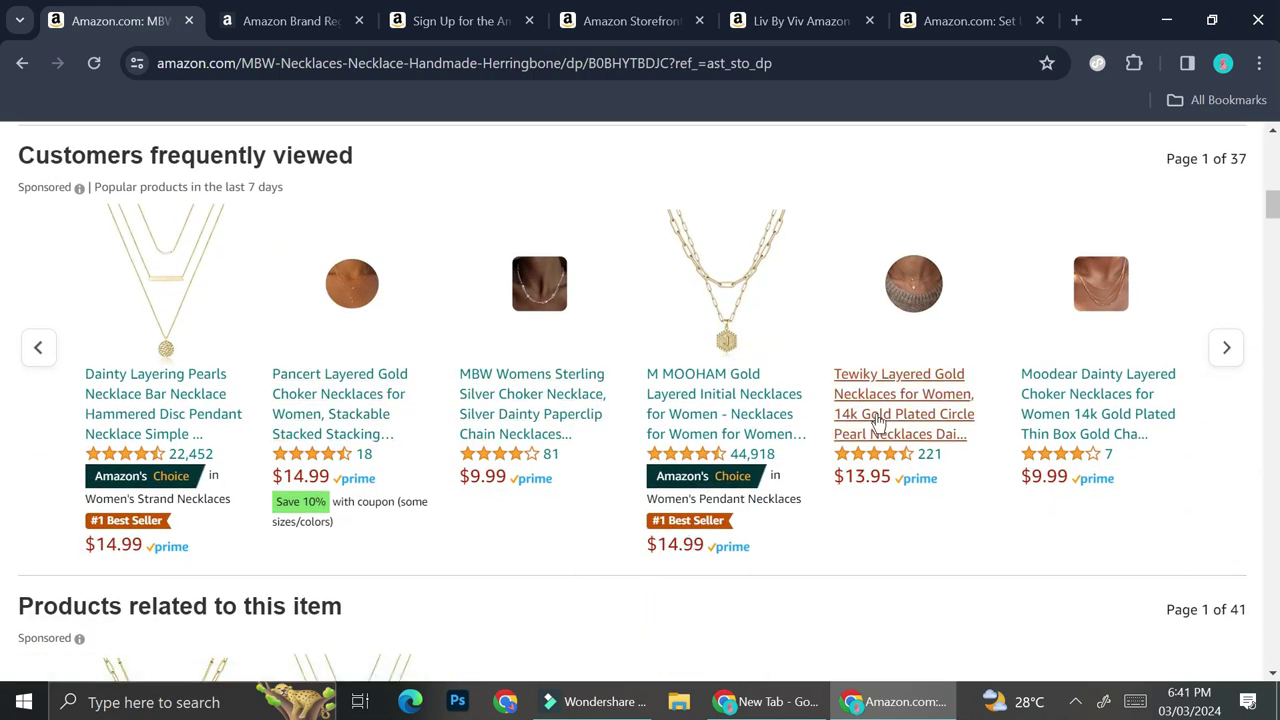
scroll(876, 422, down, 2)
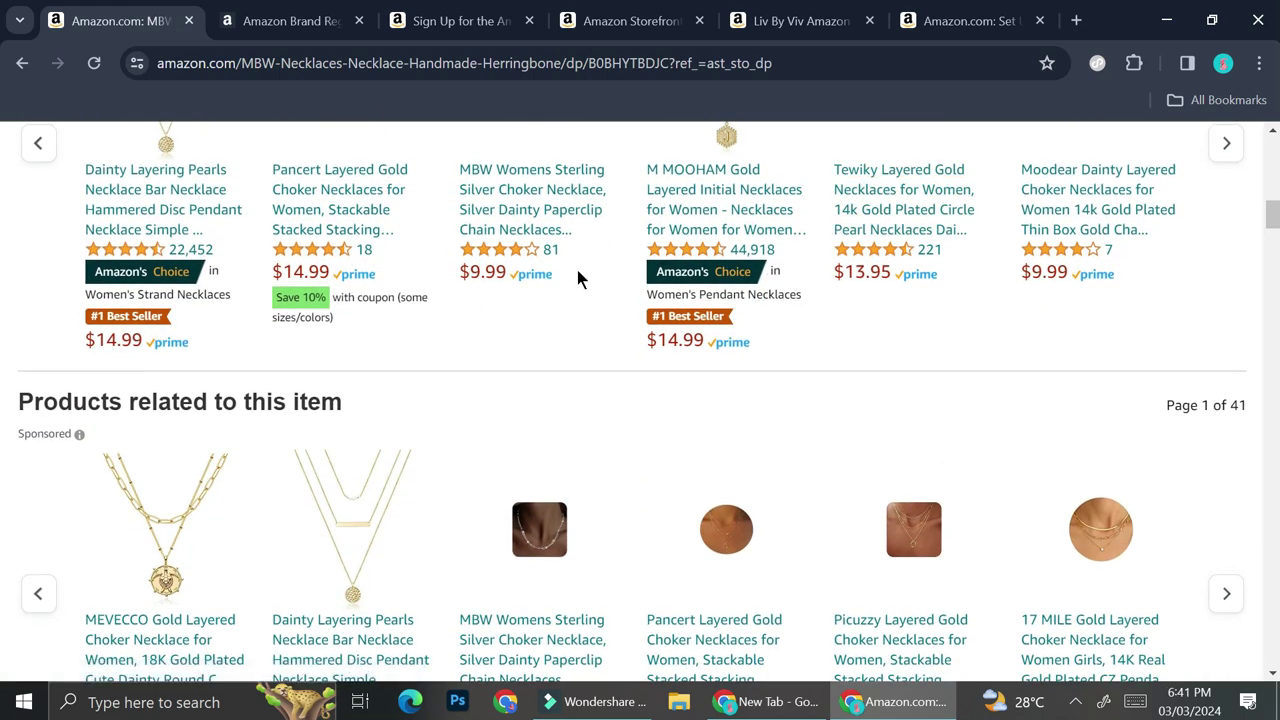
scroll(500, 325, up, 2)
scroll(503, 328, down, 3)
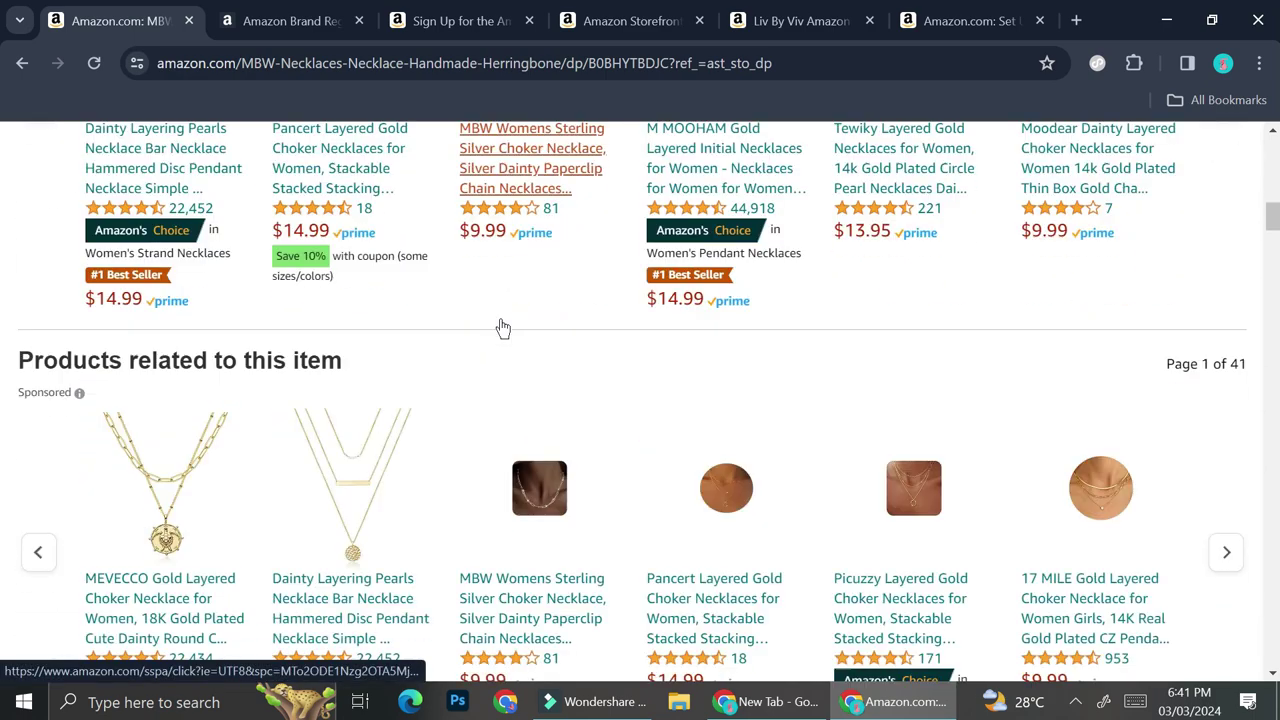
scroll(503, 328, down, 1)
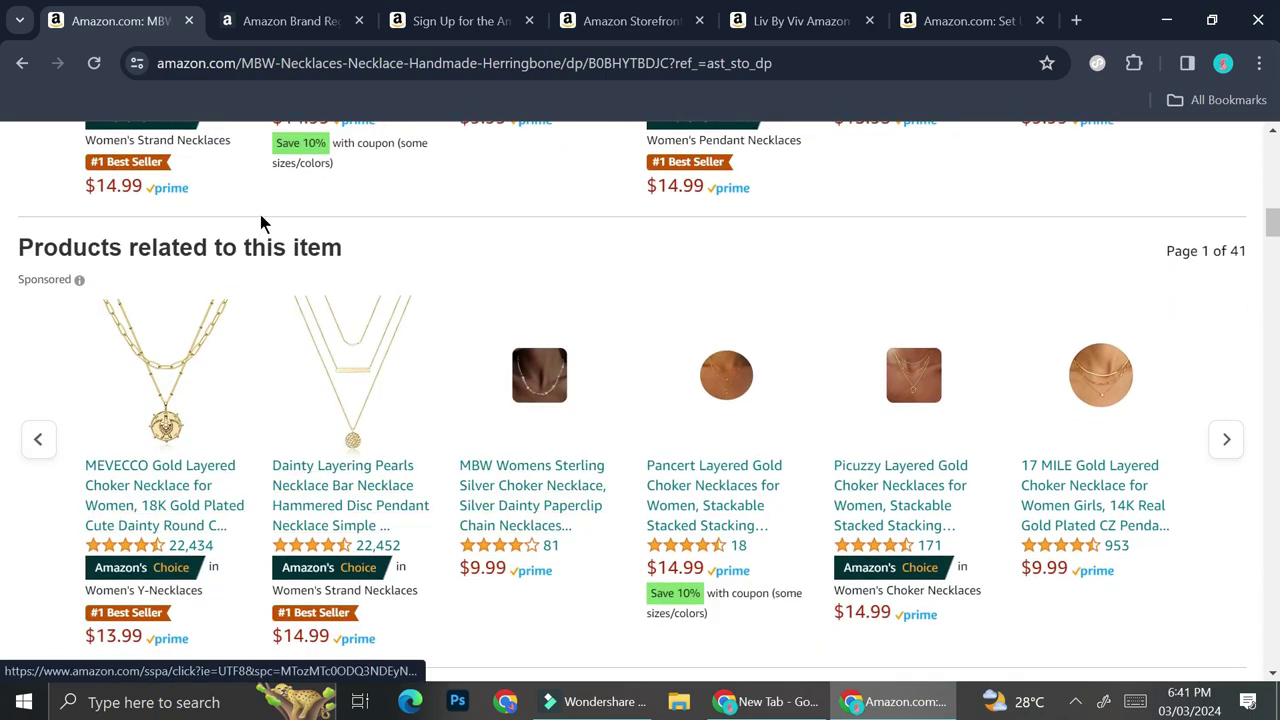
Review the MBW brand content, product questions, similar brands and customer reviews further along the necklace's product page.
scroll(303, 456, down, 4)
scroll(303, 456, down, 5)
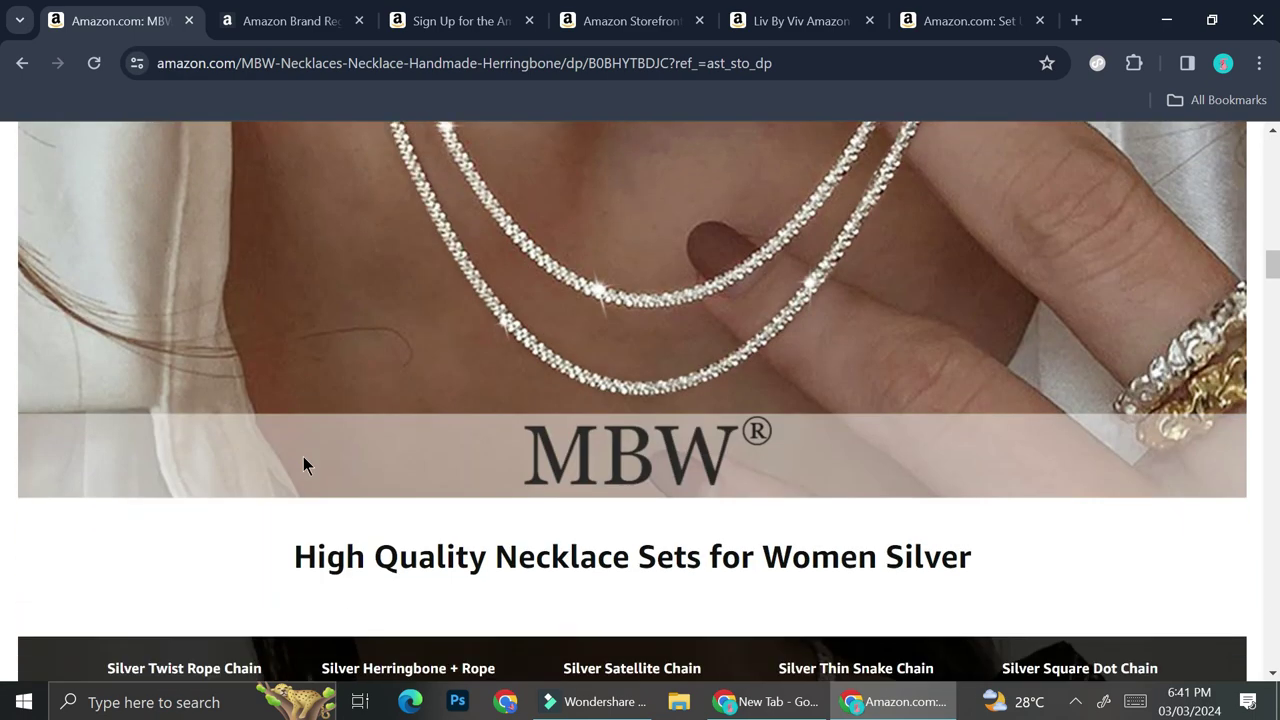
scroll(303, 456, down, 10)
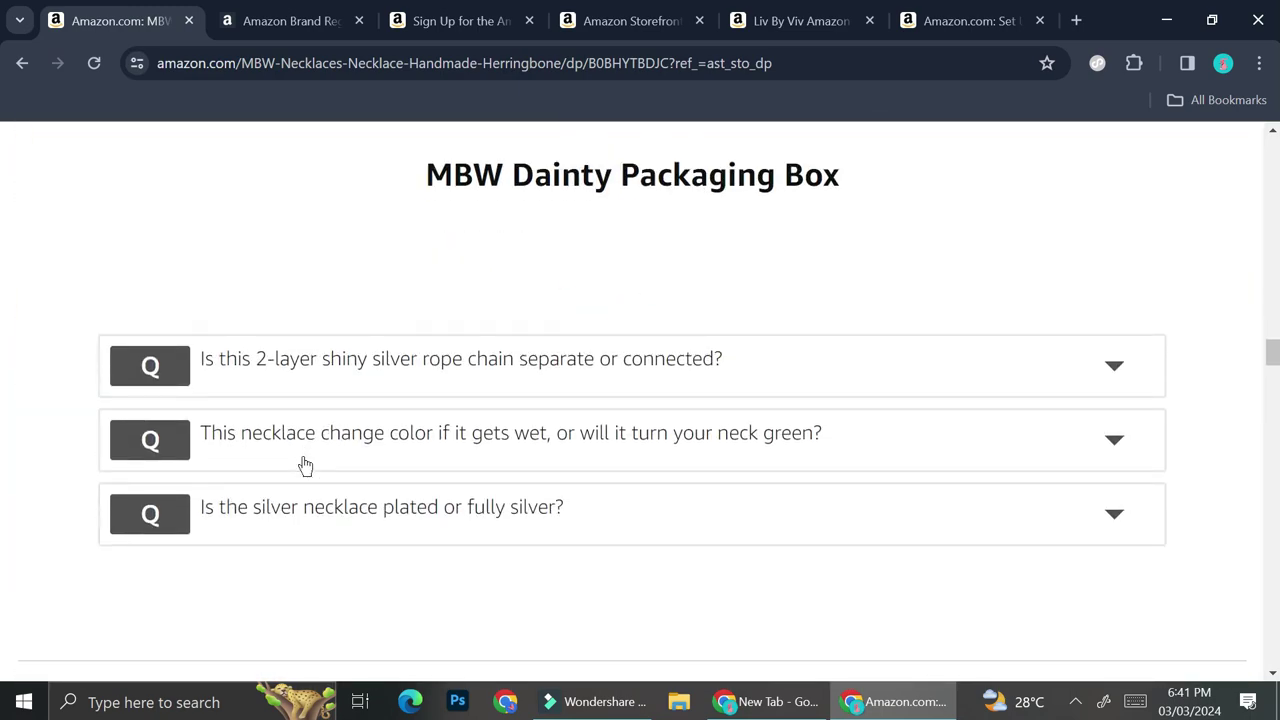
scroll(305, 465, down, 5)
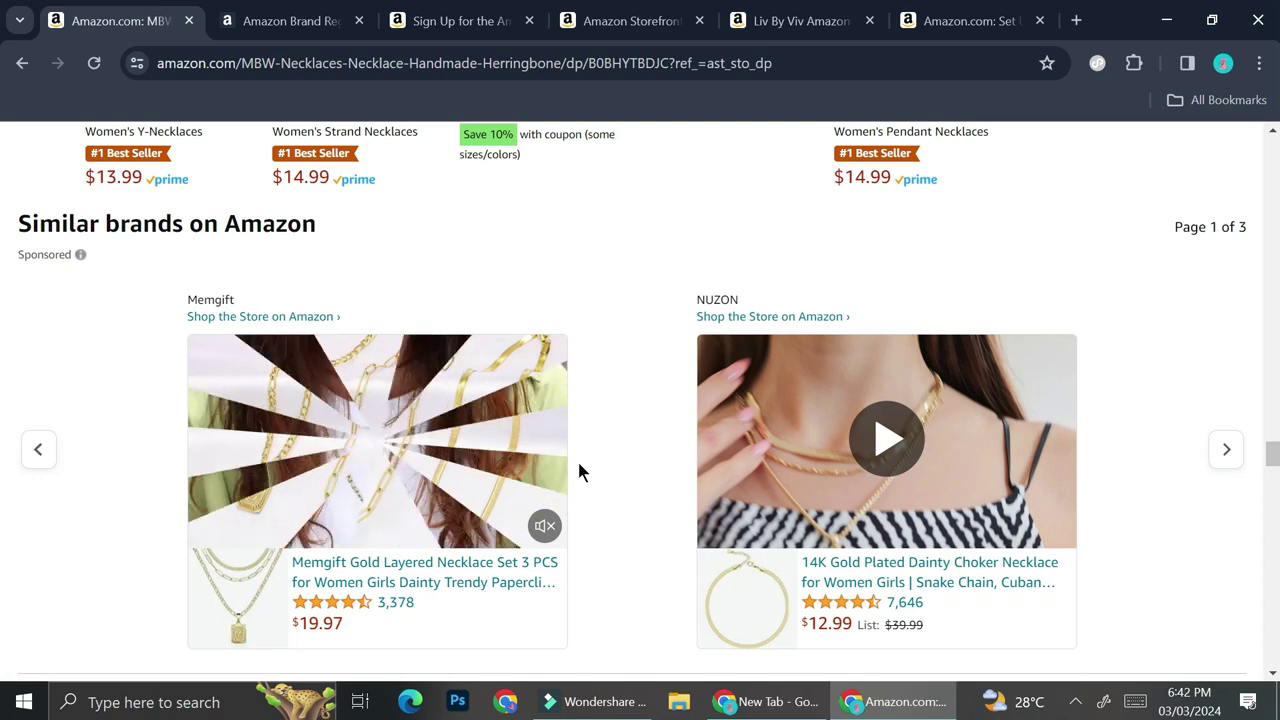
scroll(432, 610, down, 2)
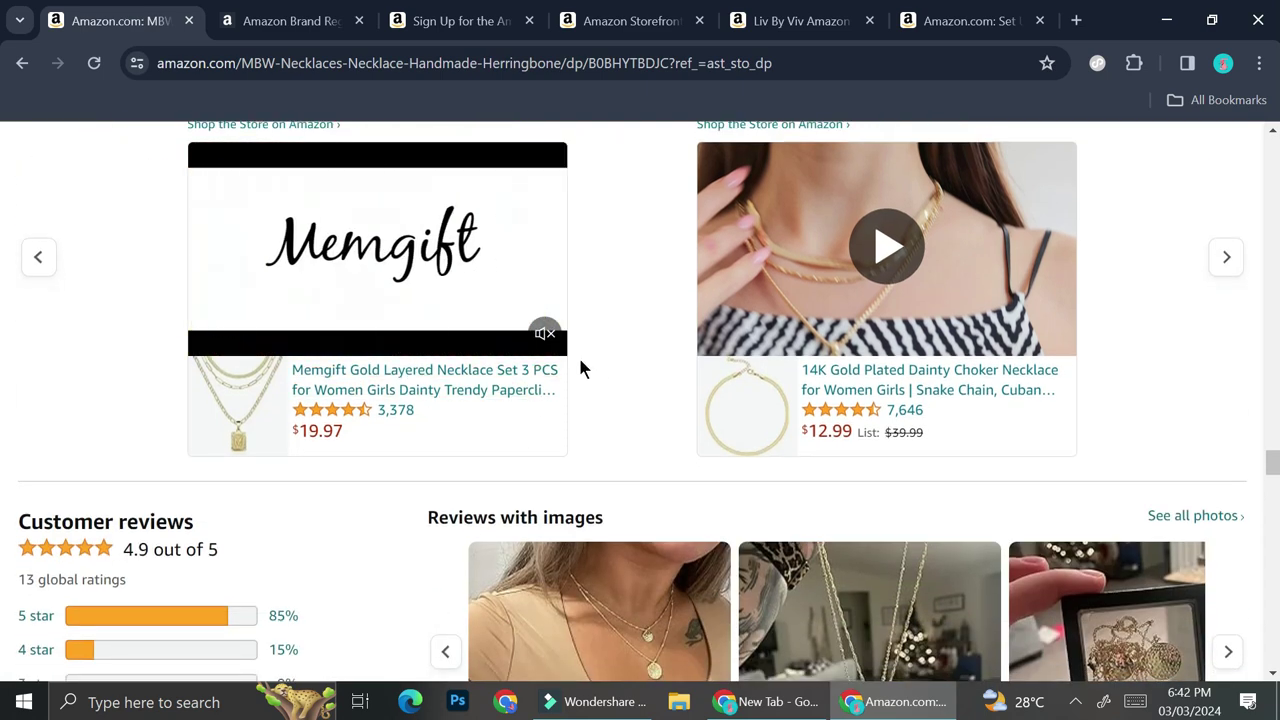
scroll(606, 334, up, 2)
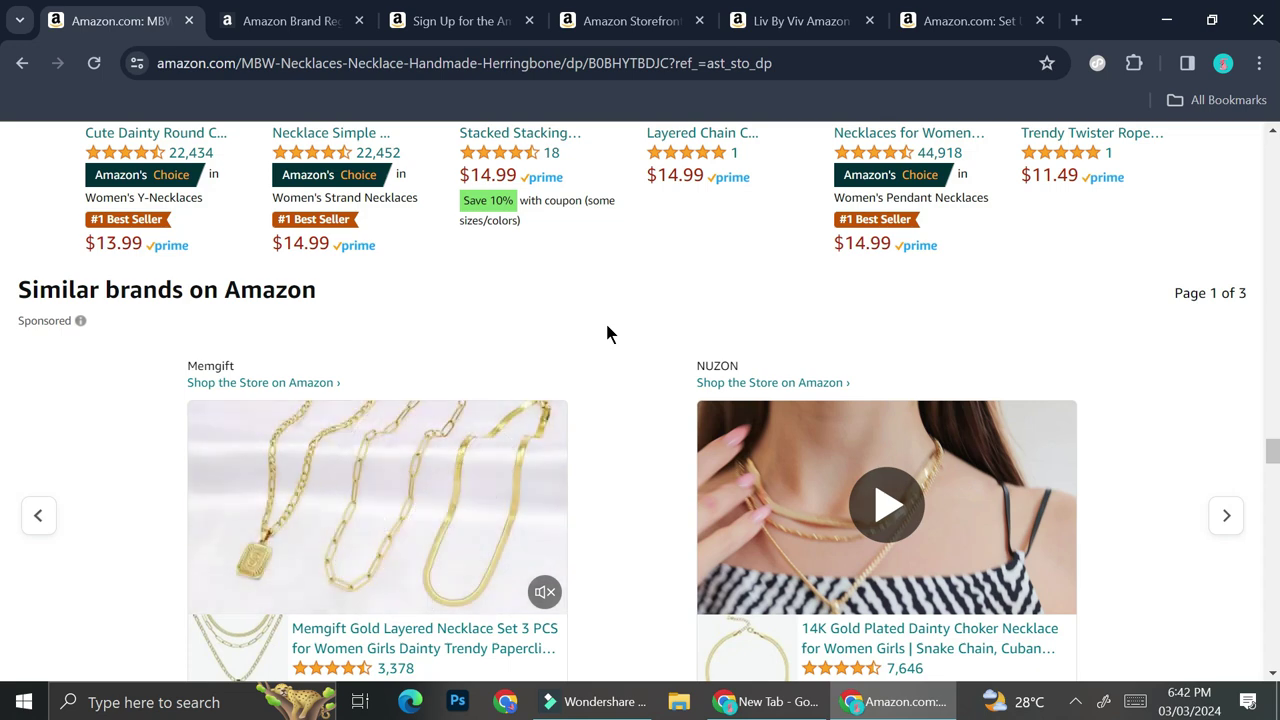
Switch past the Amazon Brand Registry page to the open influencer's Amazon Storefront and look through all its idea lists.
click(300, 20)
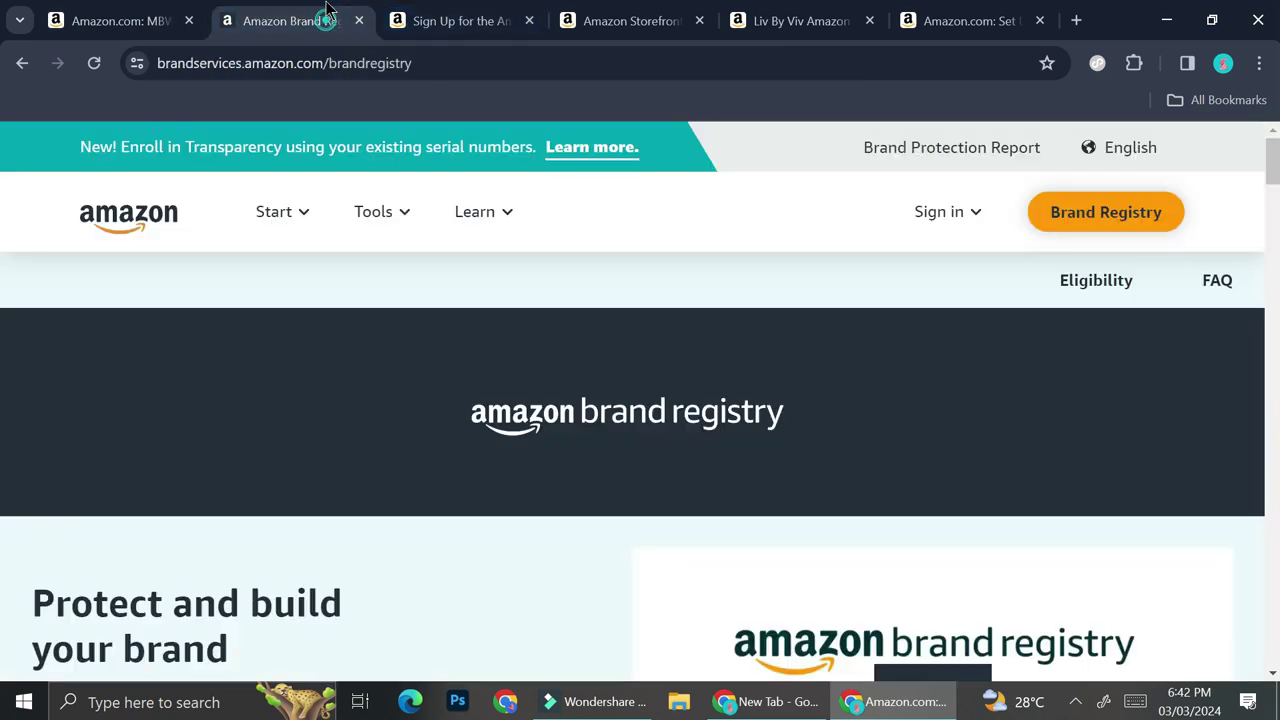
click(673, 10)
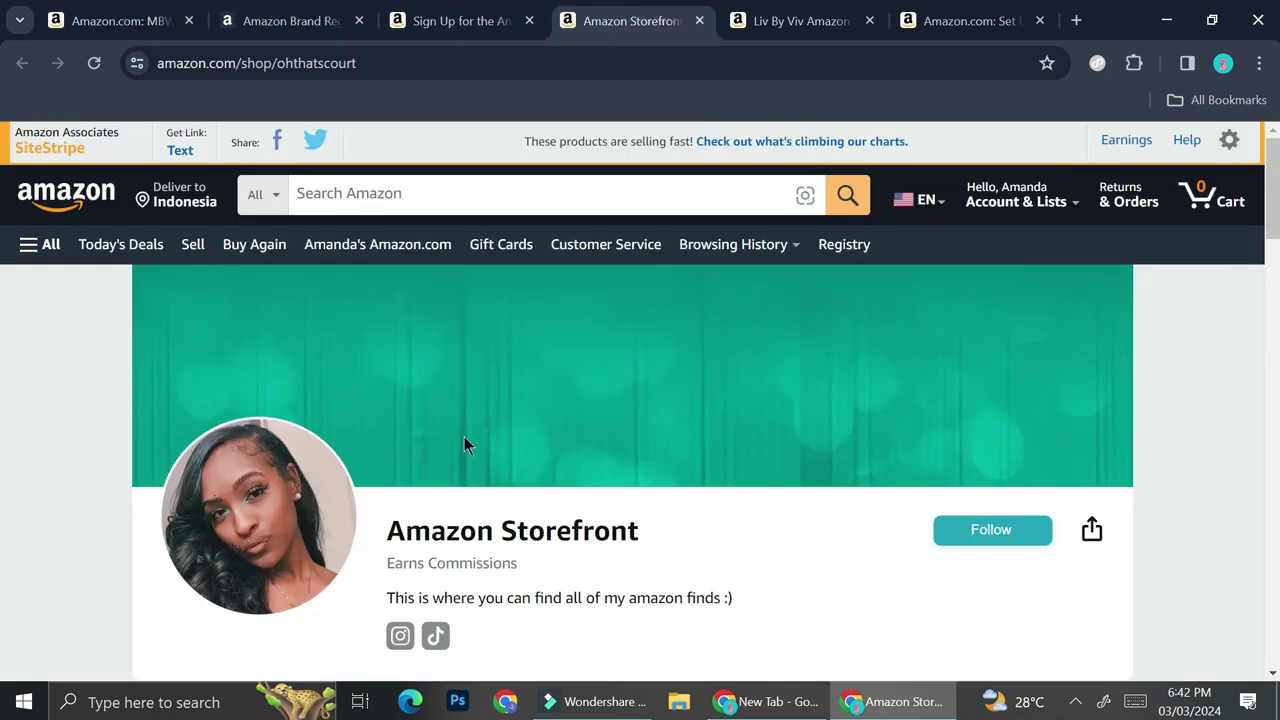
scroll(464, 440, down, 7)
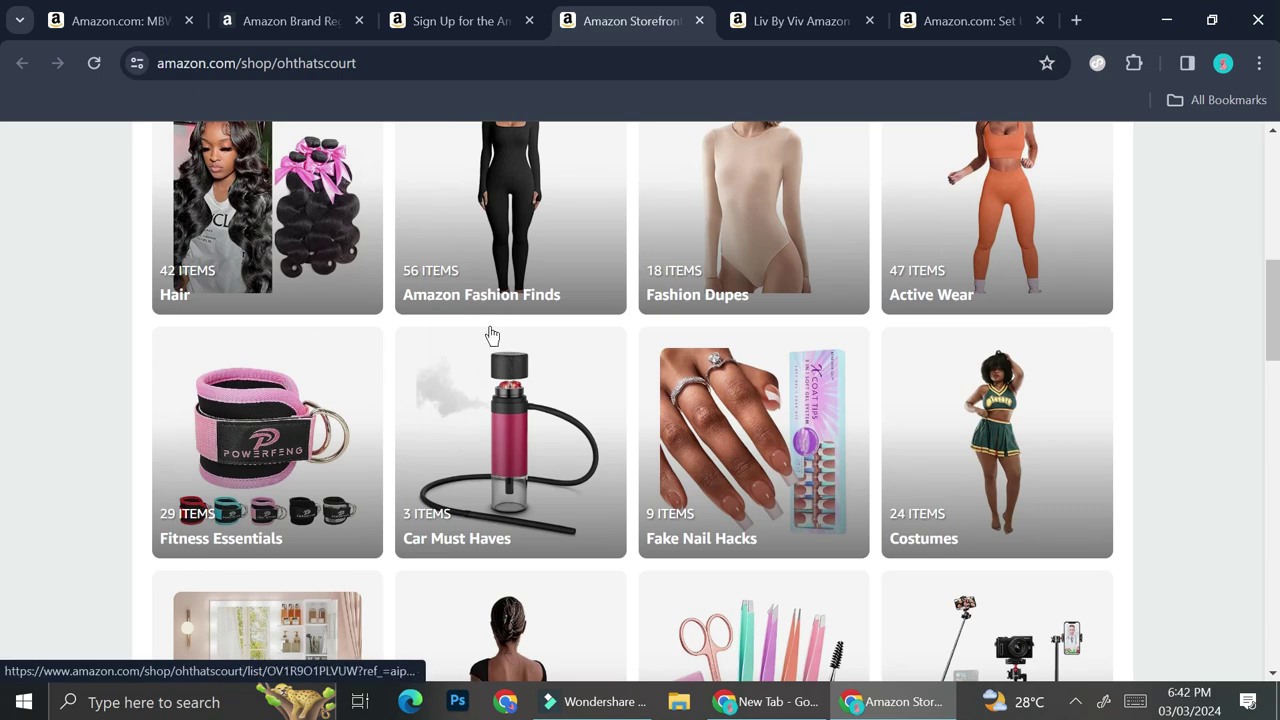
scroll(489, 334, up, 3)
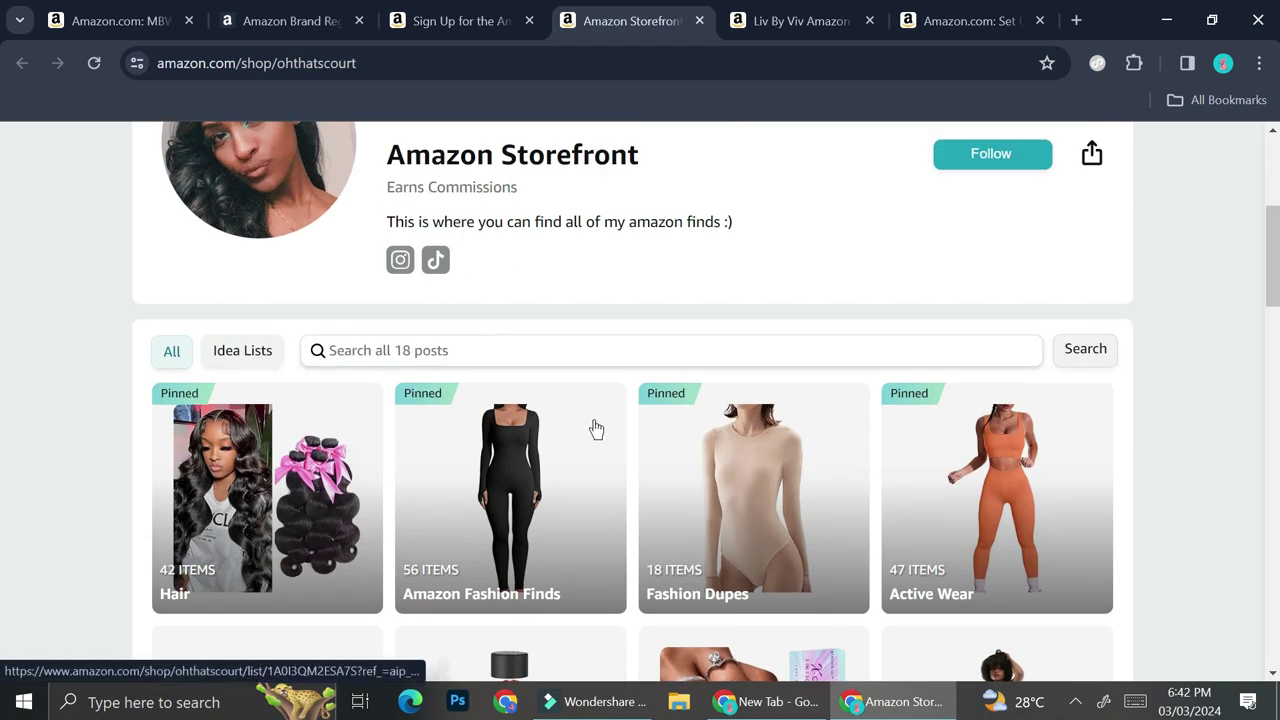
scroll(594, 523, down, 6)
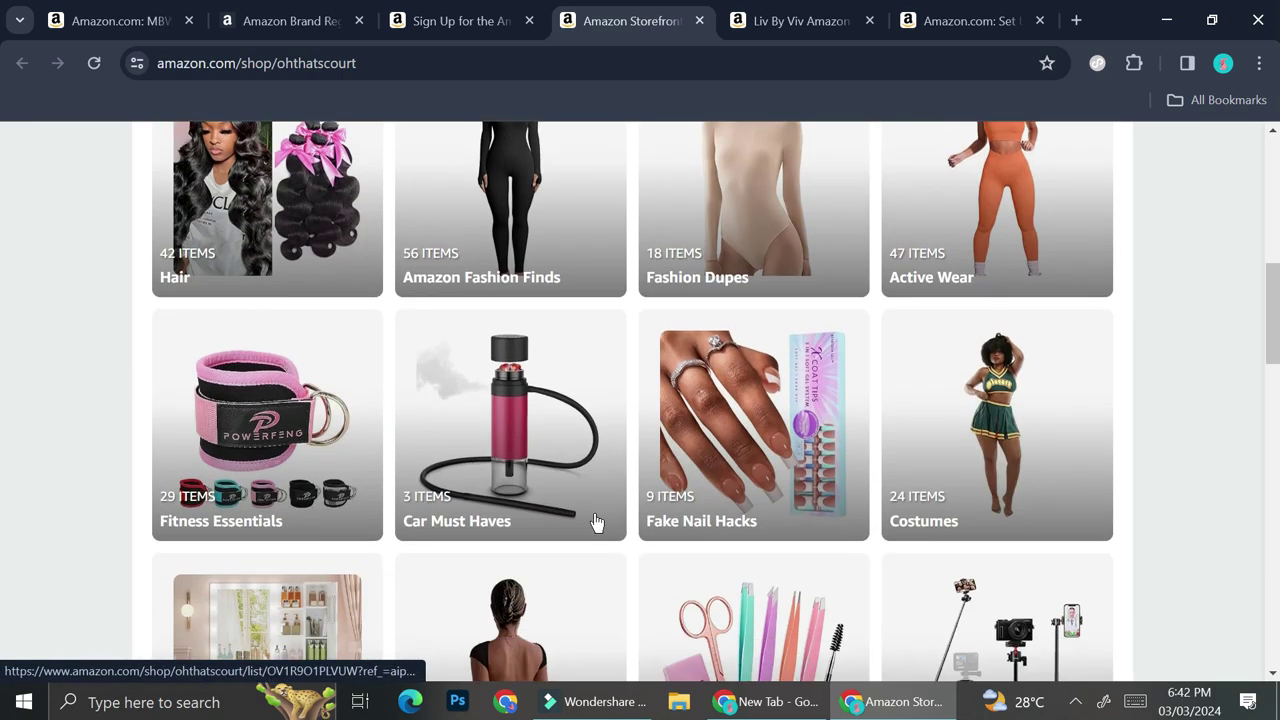
scroll(597, 523, down, 3)
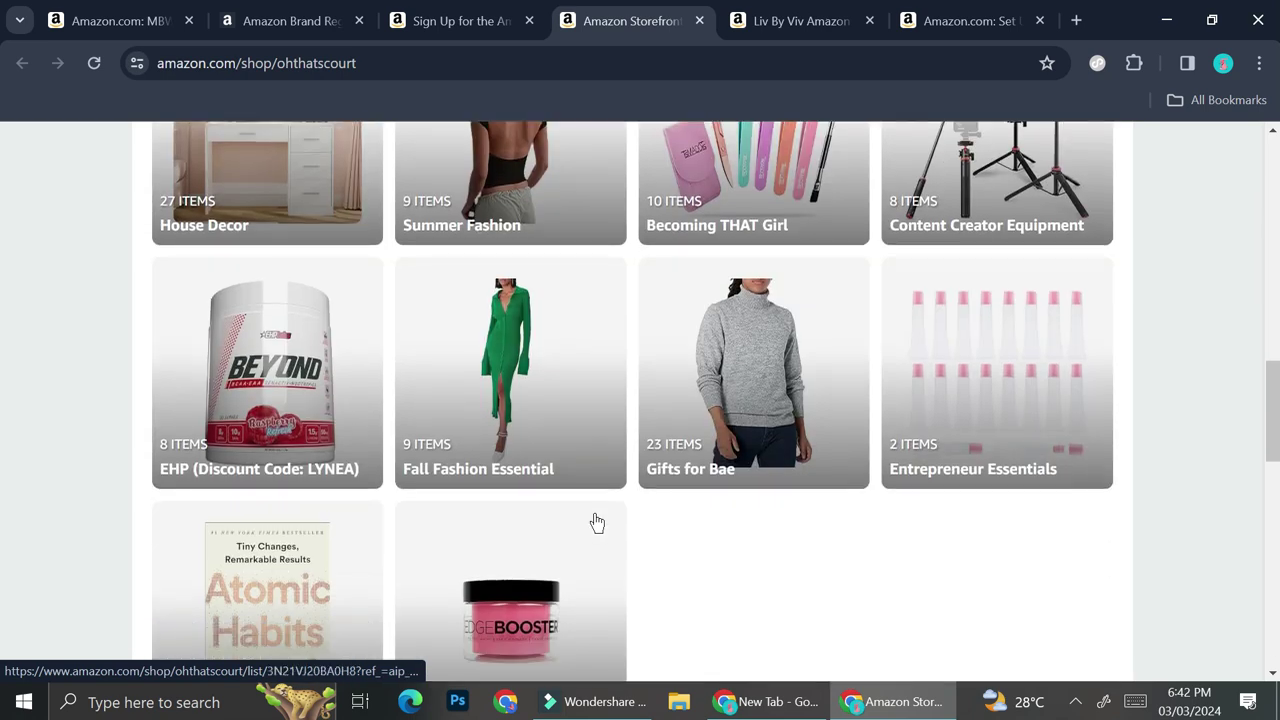
scroll(684, 585, down, 3)
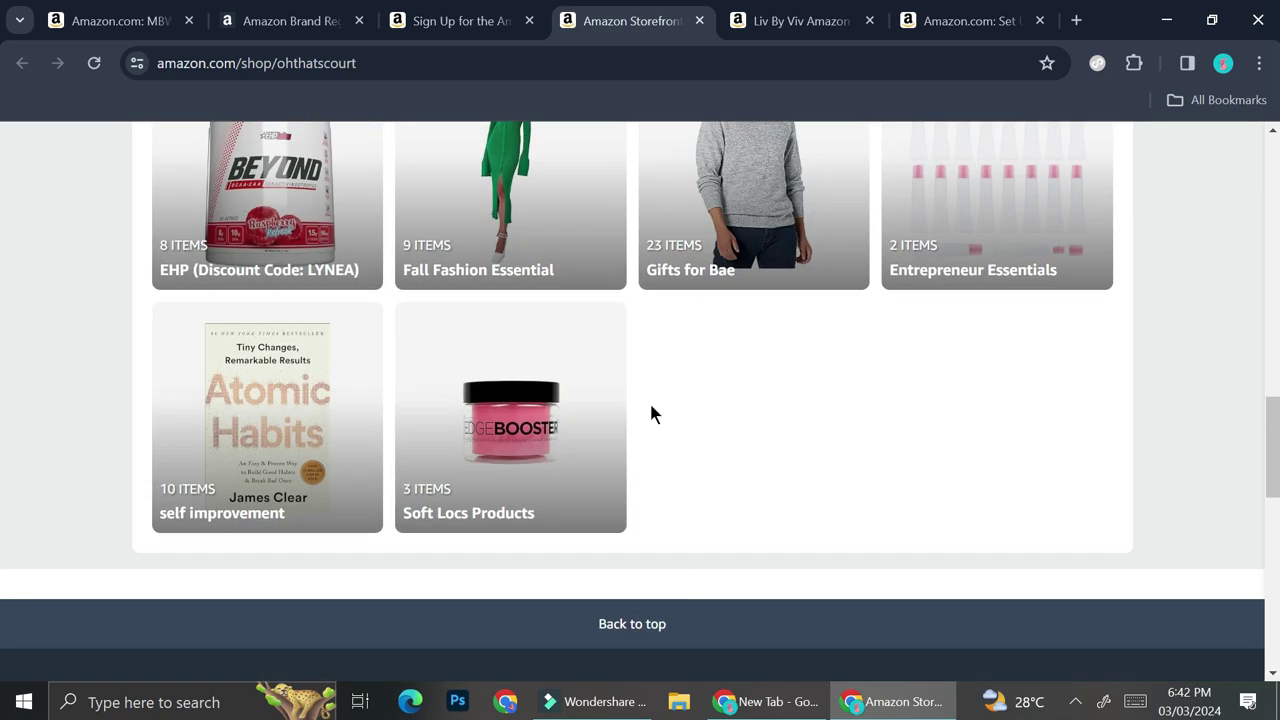
scroll(651, 413, up, 5)
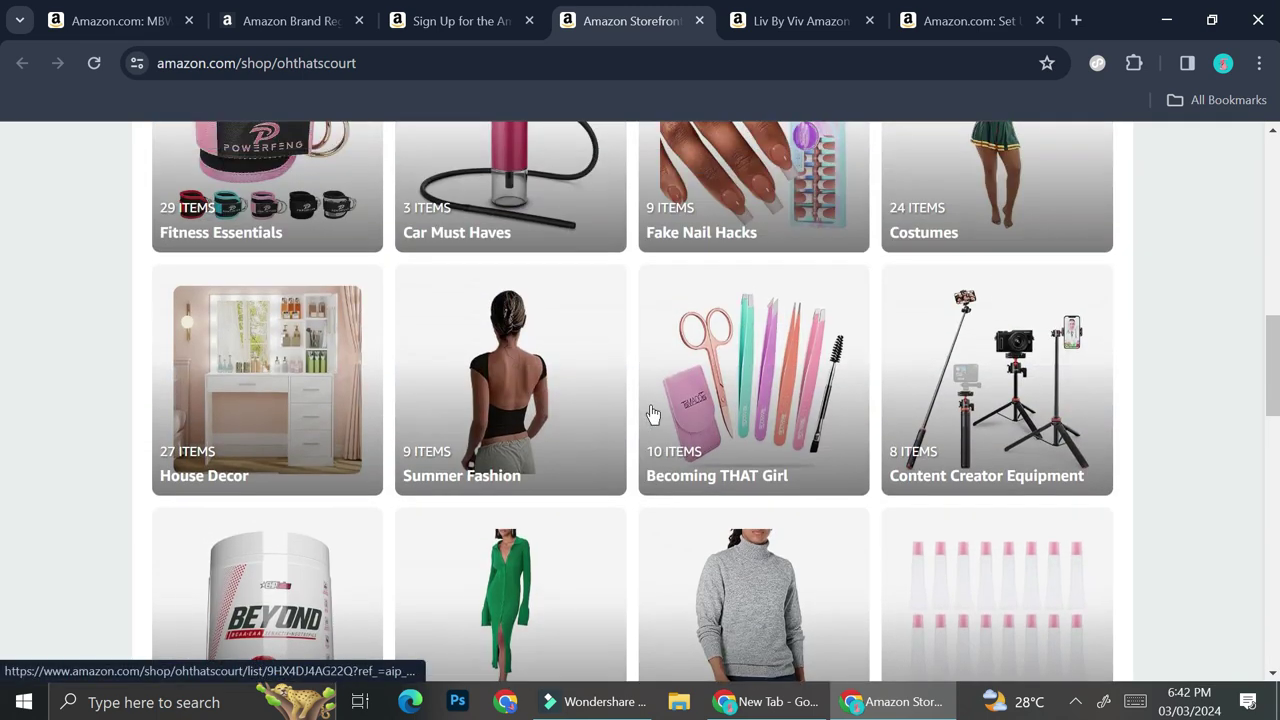
scroll(651, 413, up, 2)
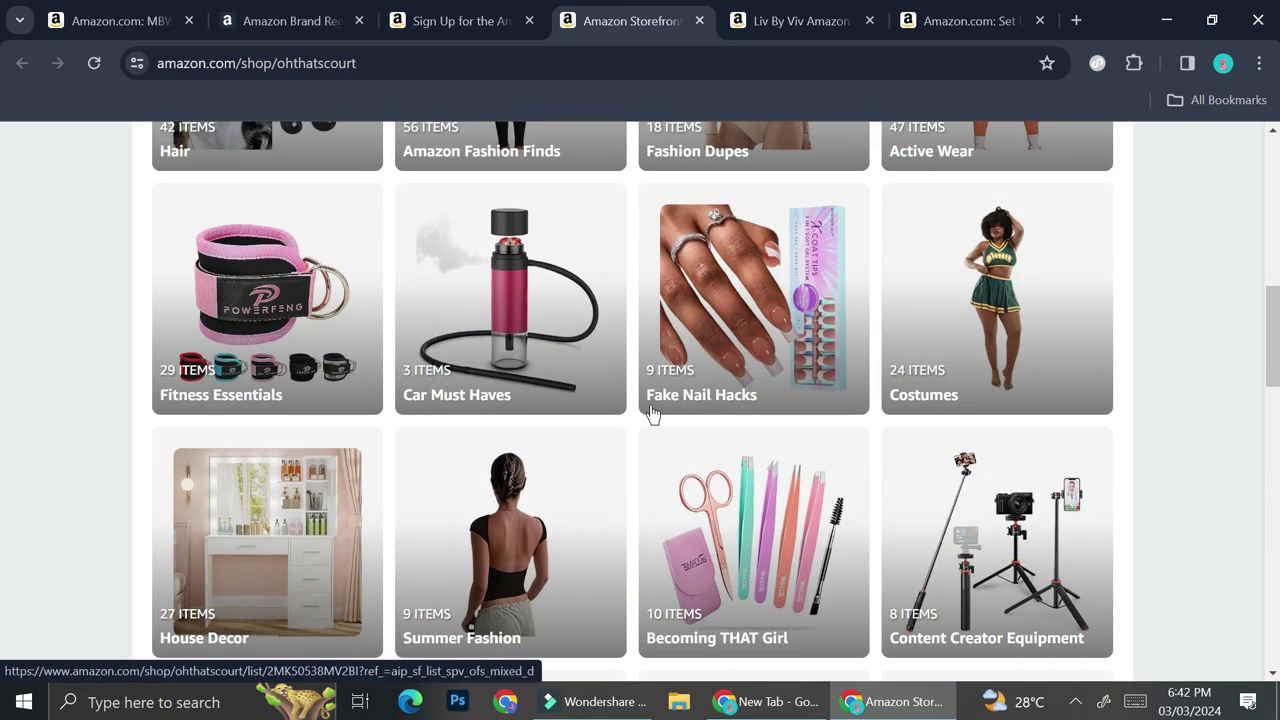
scroll(651, 413, up, 2)
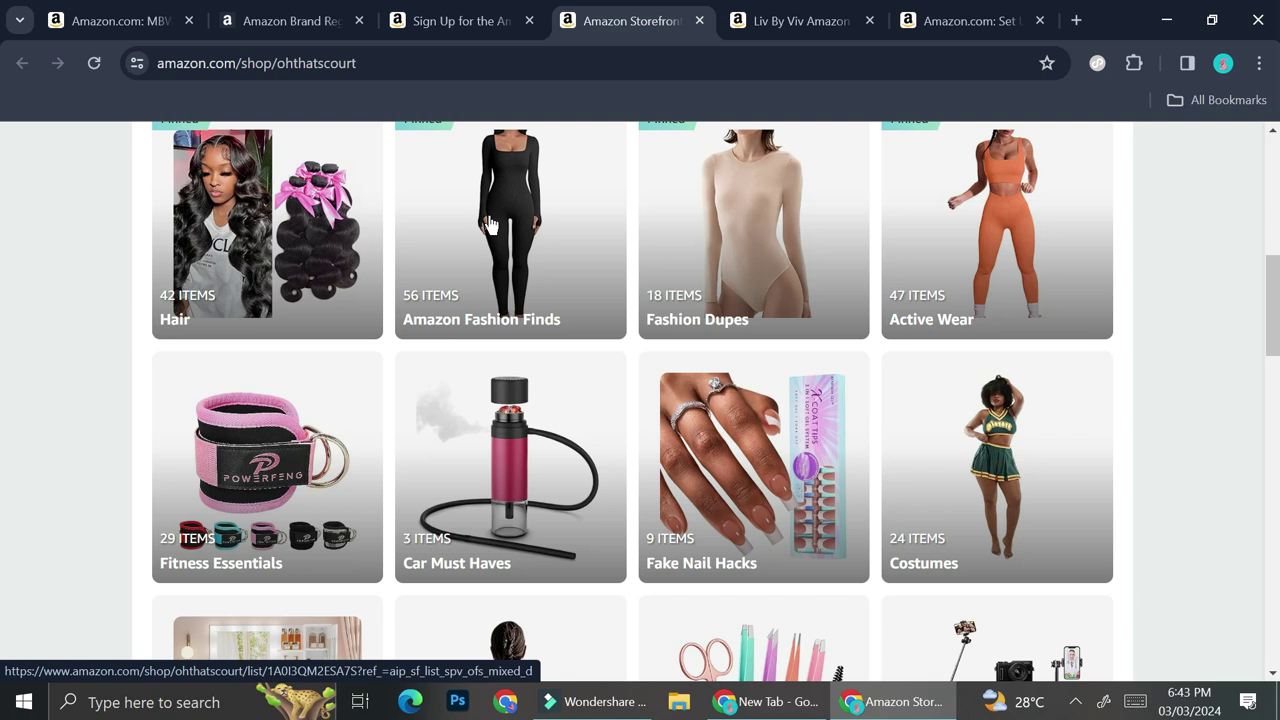
Open the storefront's Hair idea list and look through the products it recommends.
click(335, 238)
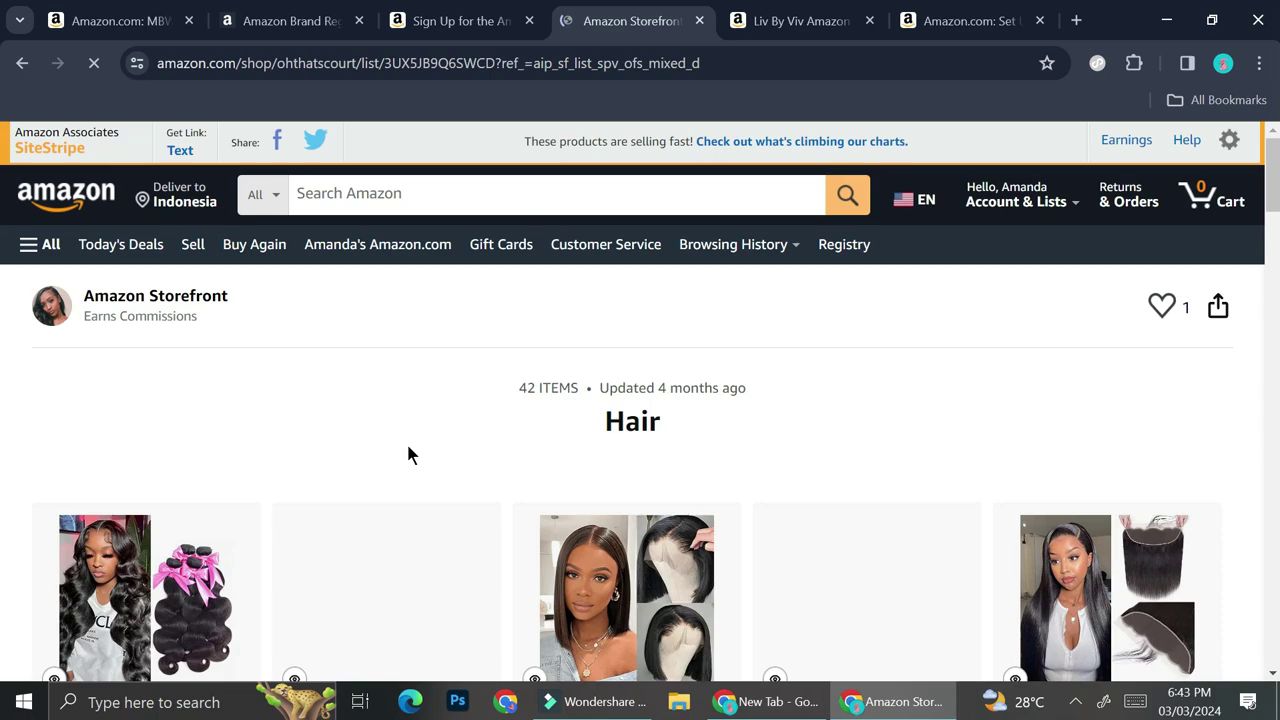
scroll(543, 545, down, 3)
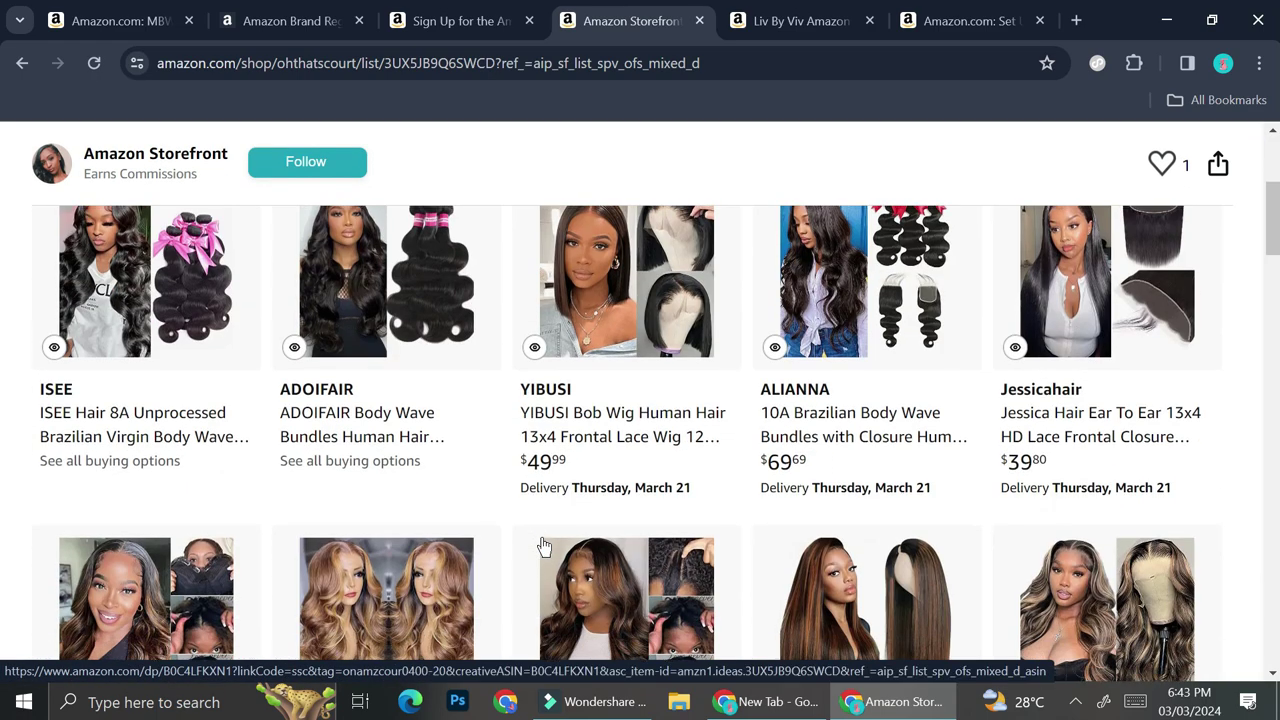
scroll(851, 557, down, 4)
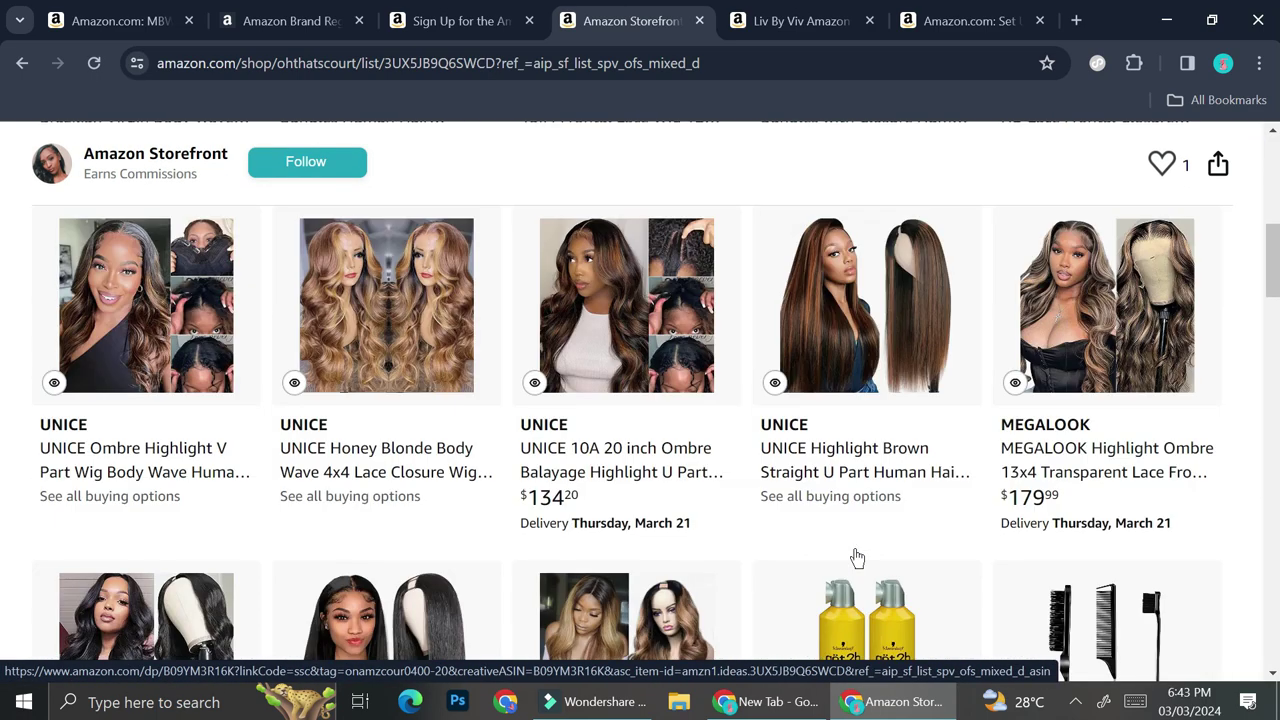
scroll(855, 557, down, 1)
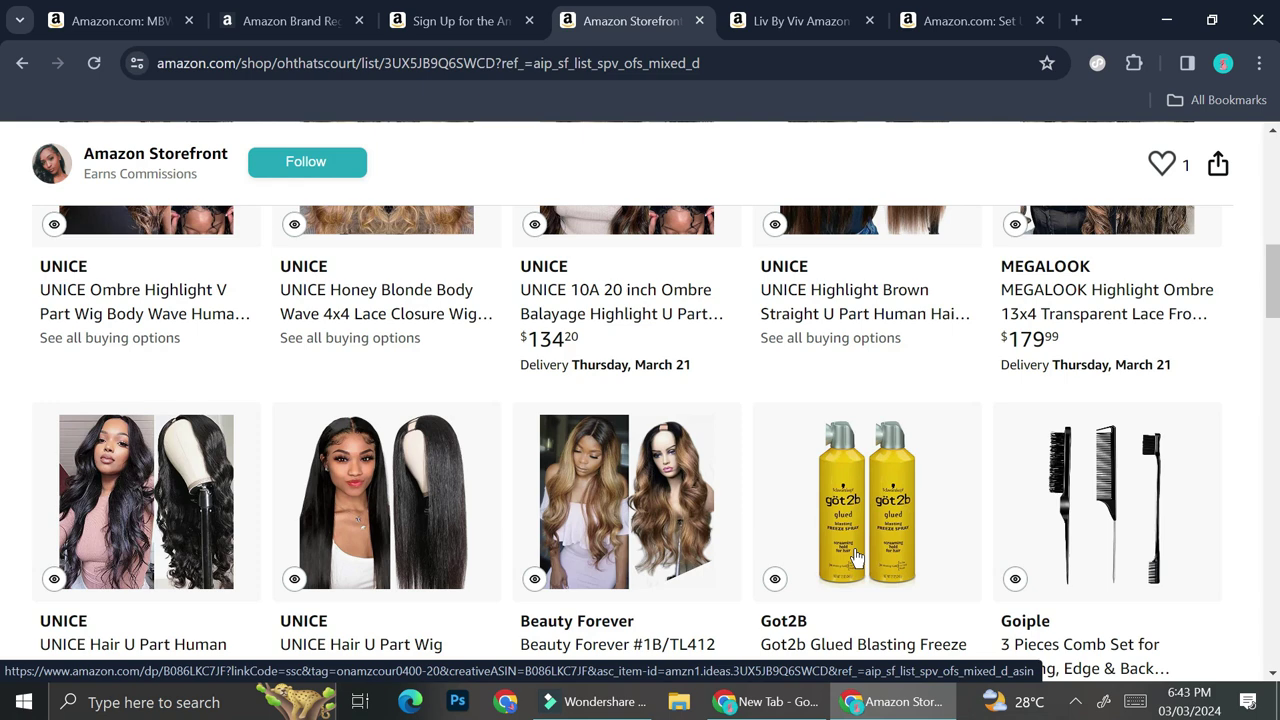
scroll(855, 557, down, 1)
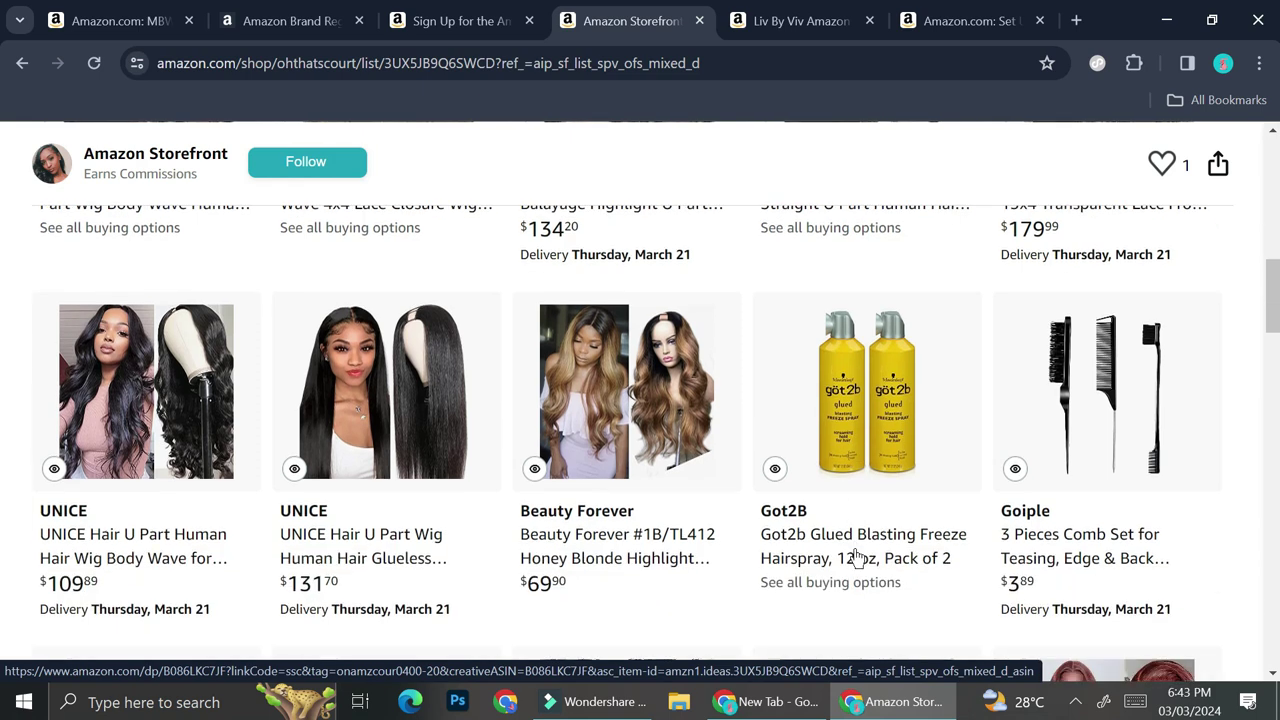
scroll(855, 557, down, 1)
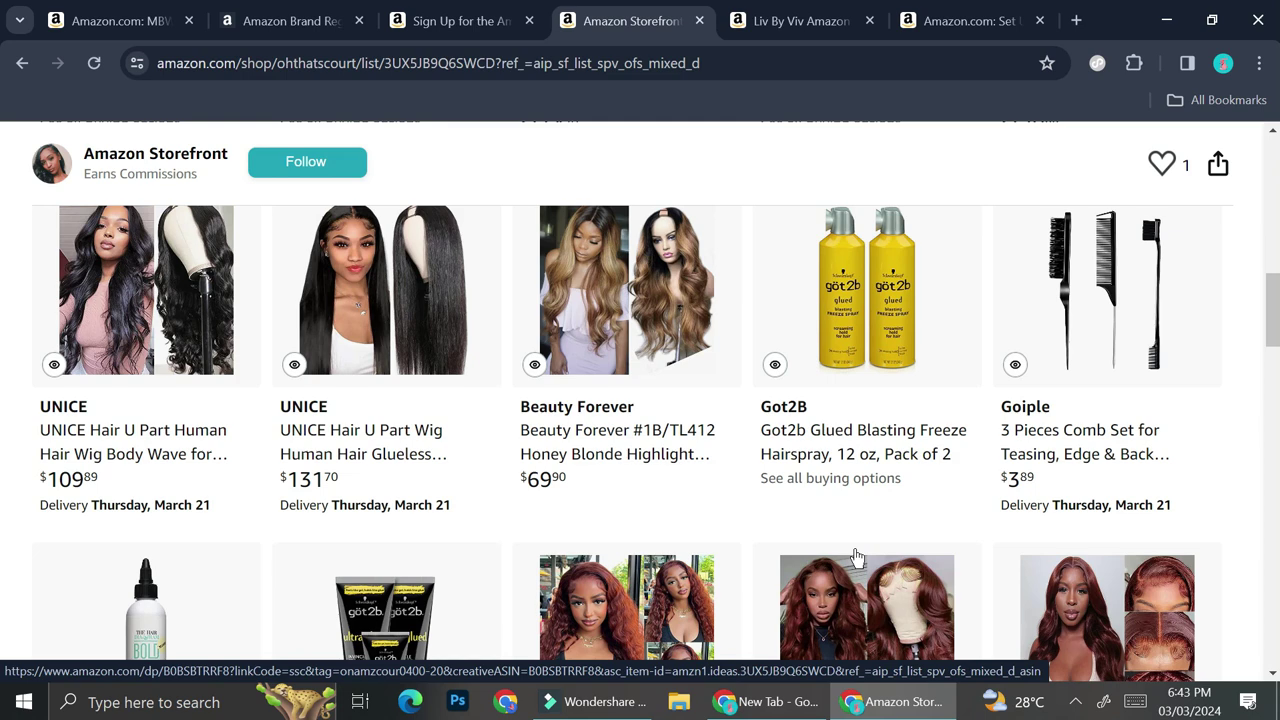
Look through the rest of the Hair idea list and the other idea lists under More from Amazon Storefront.
scroll(857, 557, down, 1)
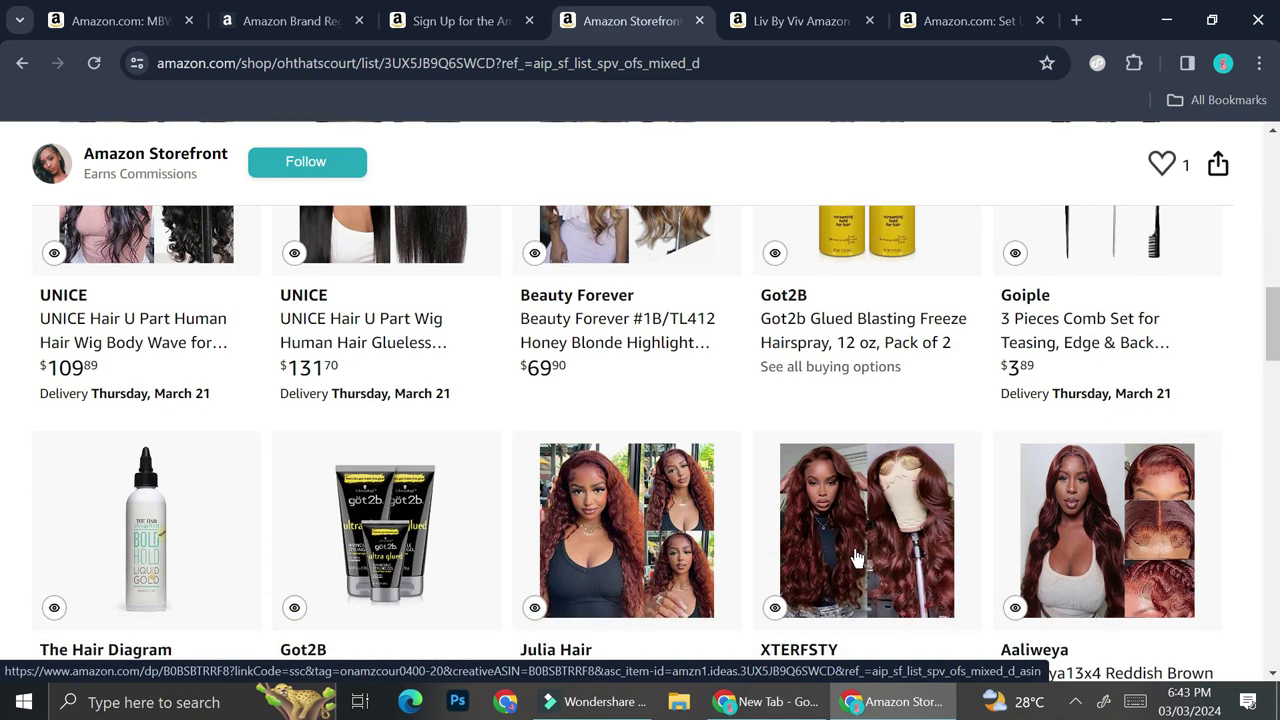
scroll(857, 557, down, 4)
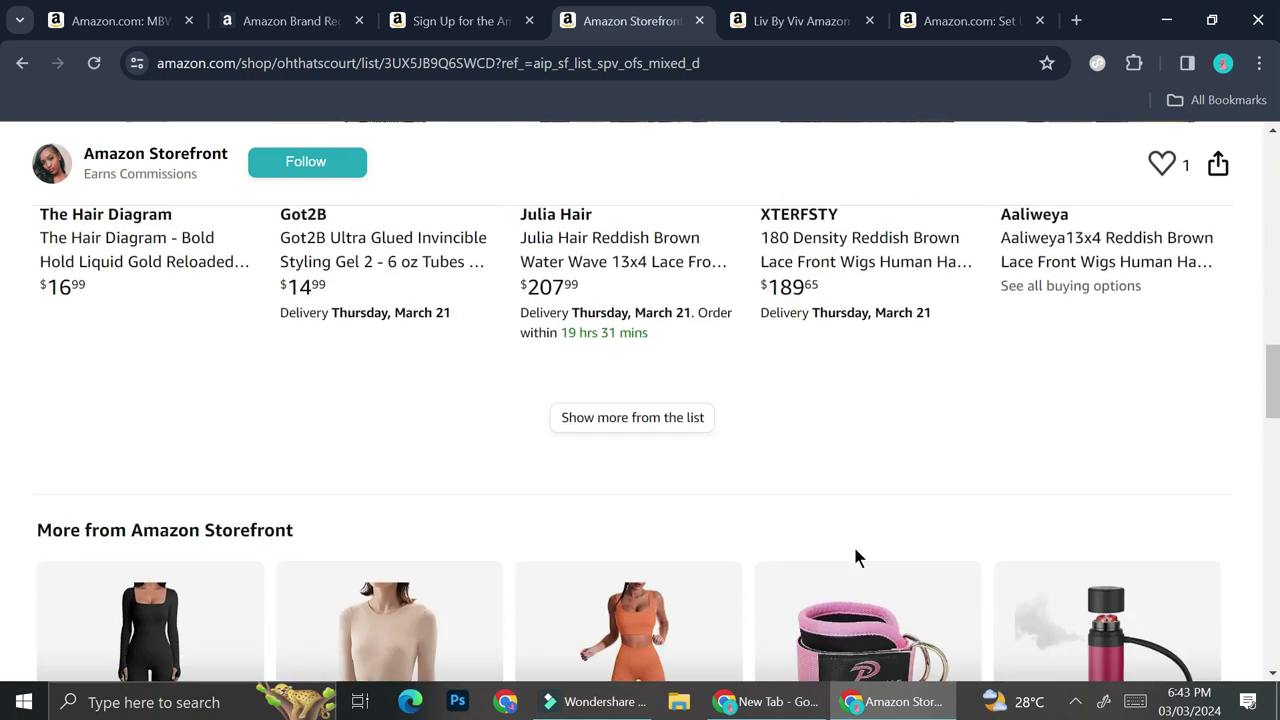
scroll(855, 557, down, 3)
scroll(857, 557, up, 2)
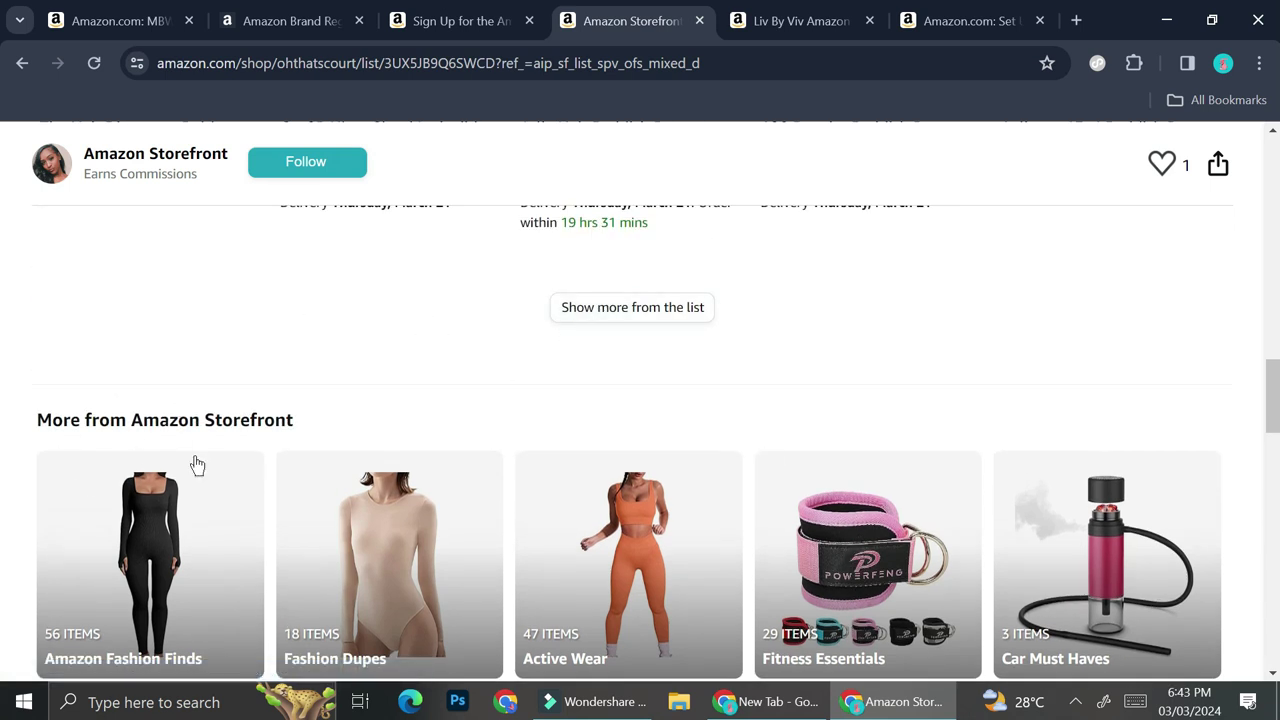
scroll(374, 391, down, 1)
scroll(345, 340, up, 1)
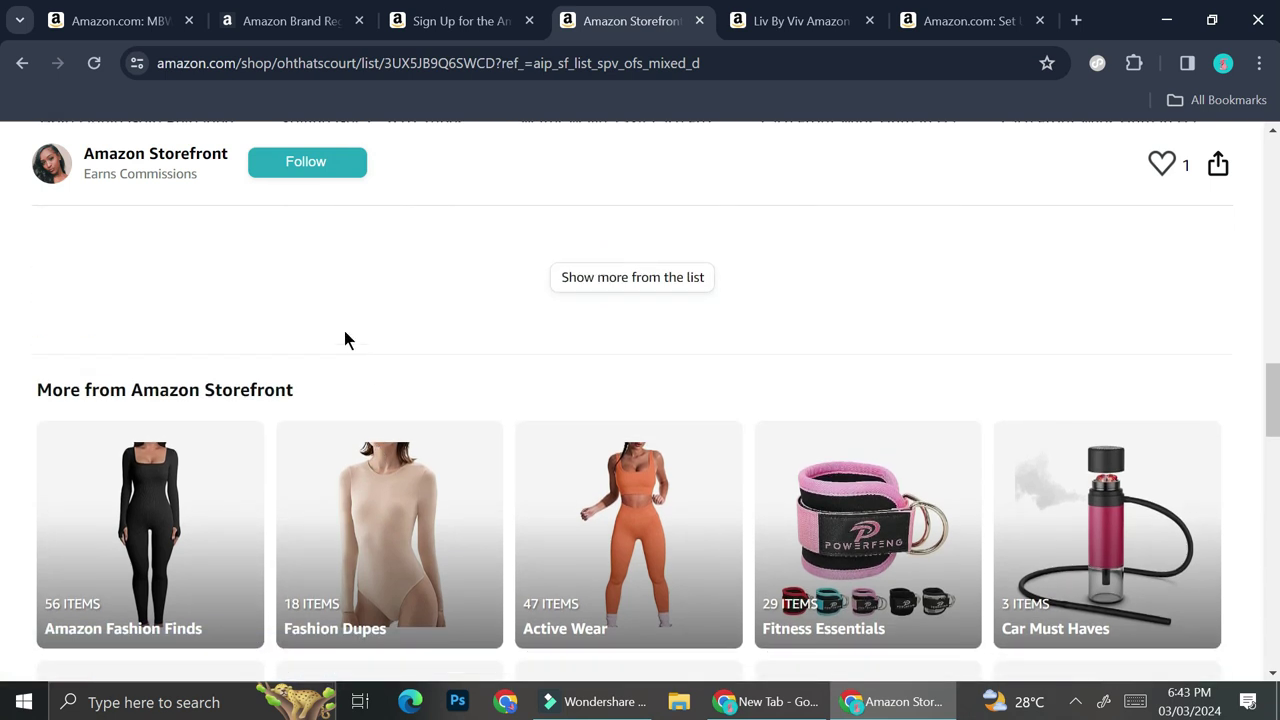
scroll(217, 426, down, 2)
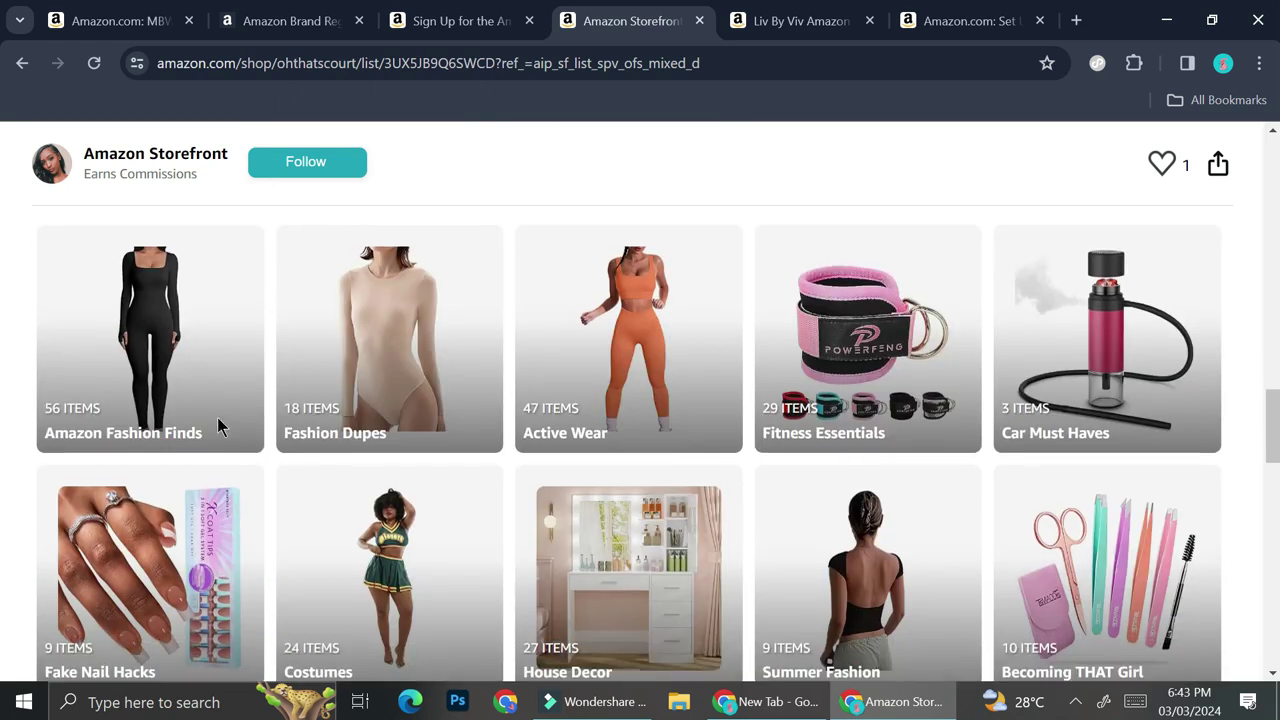
scroll(220, 427, down, 2)
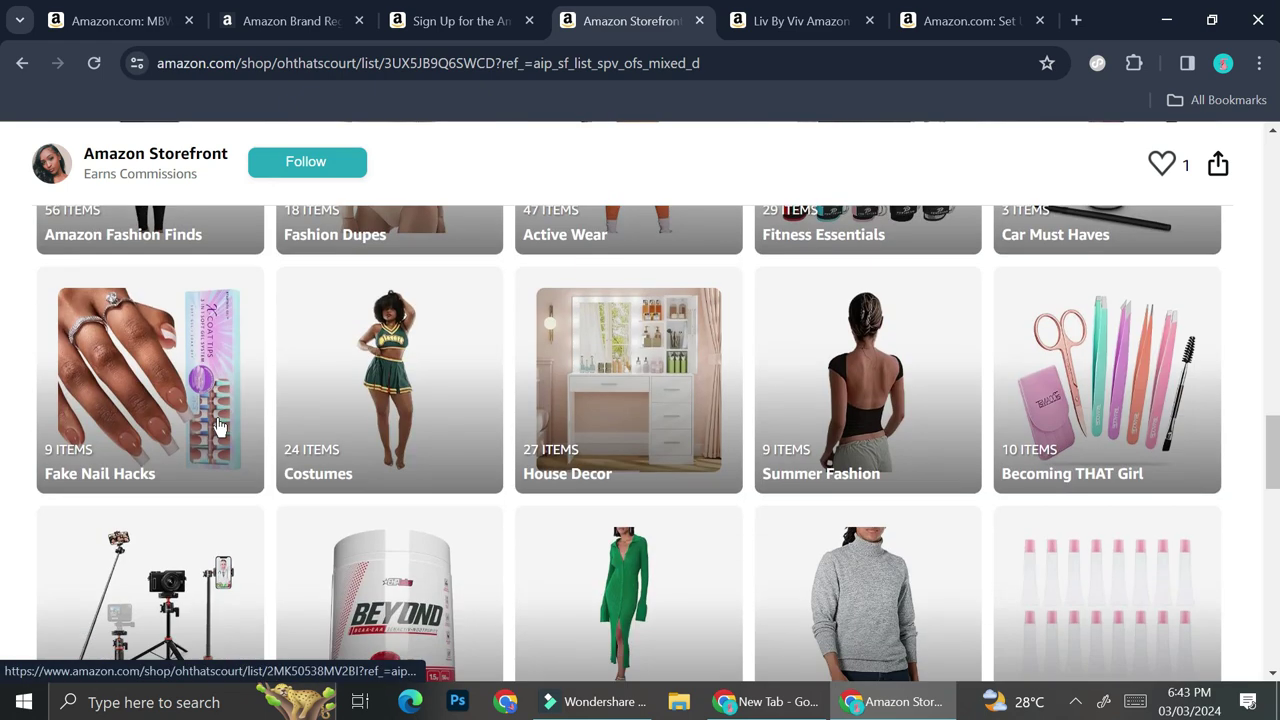
scroll(220, 427, down, 2)
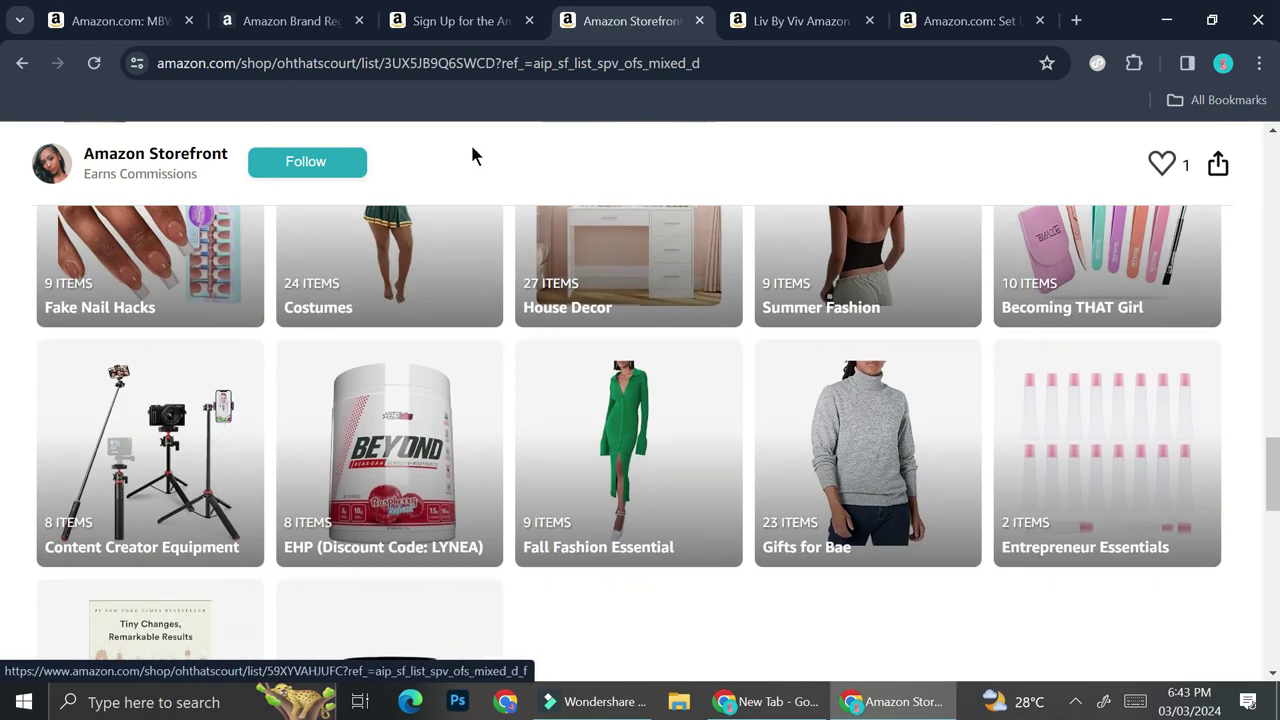
Switch to the open Liv By Viv Amazon Finds storefront and look through its curations and posts.
click(780, 21)
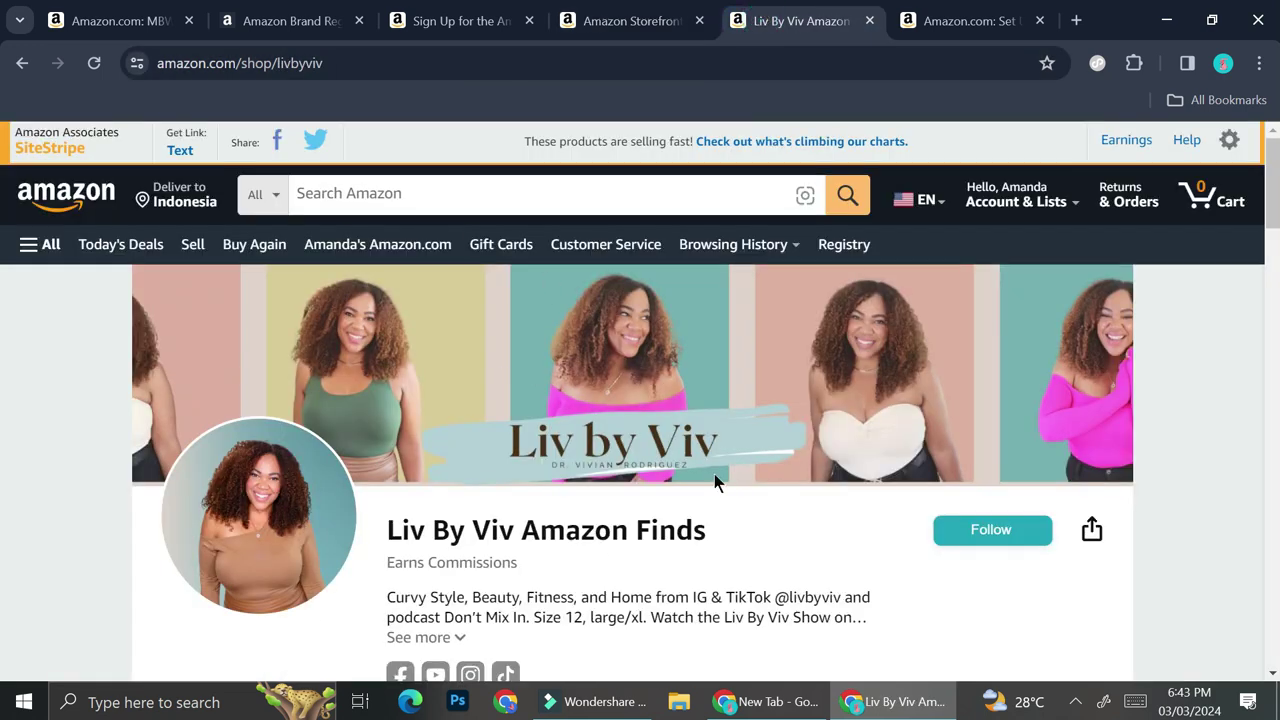
scroll(714, 474, down, 2)
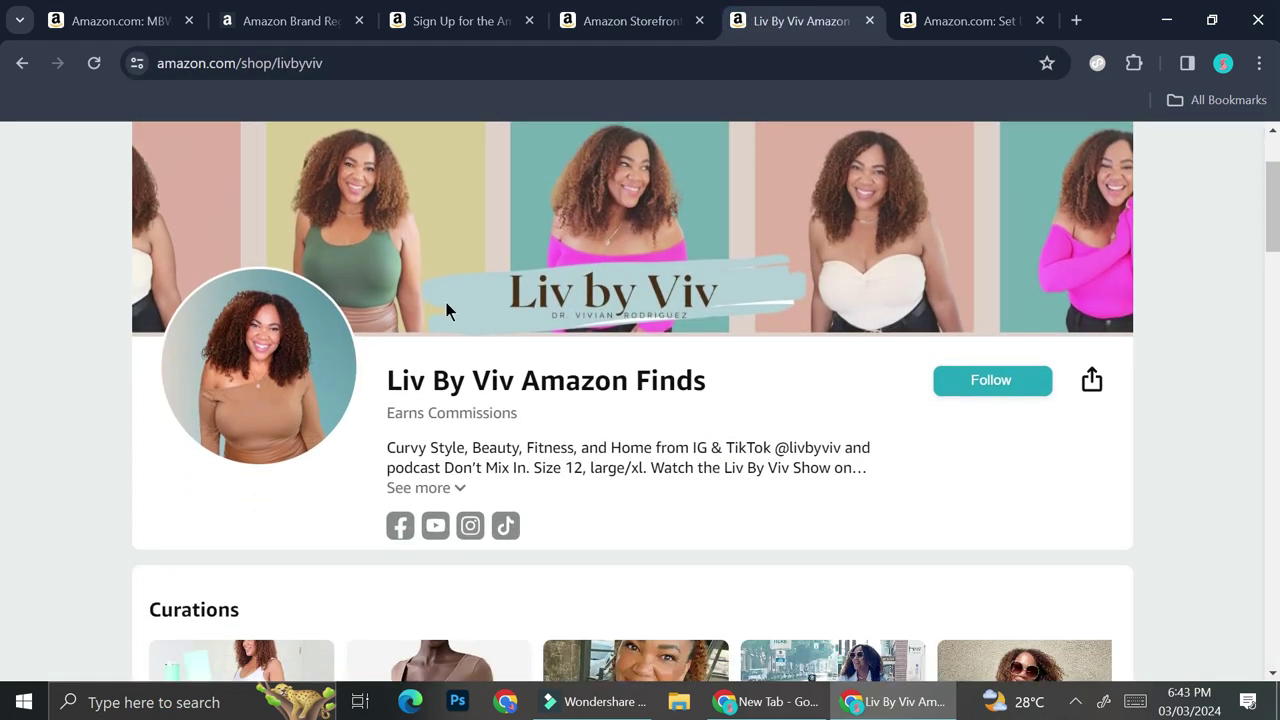
scroll(633, 505, down, 5)
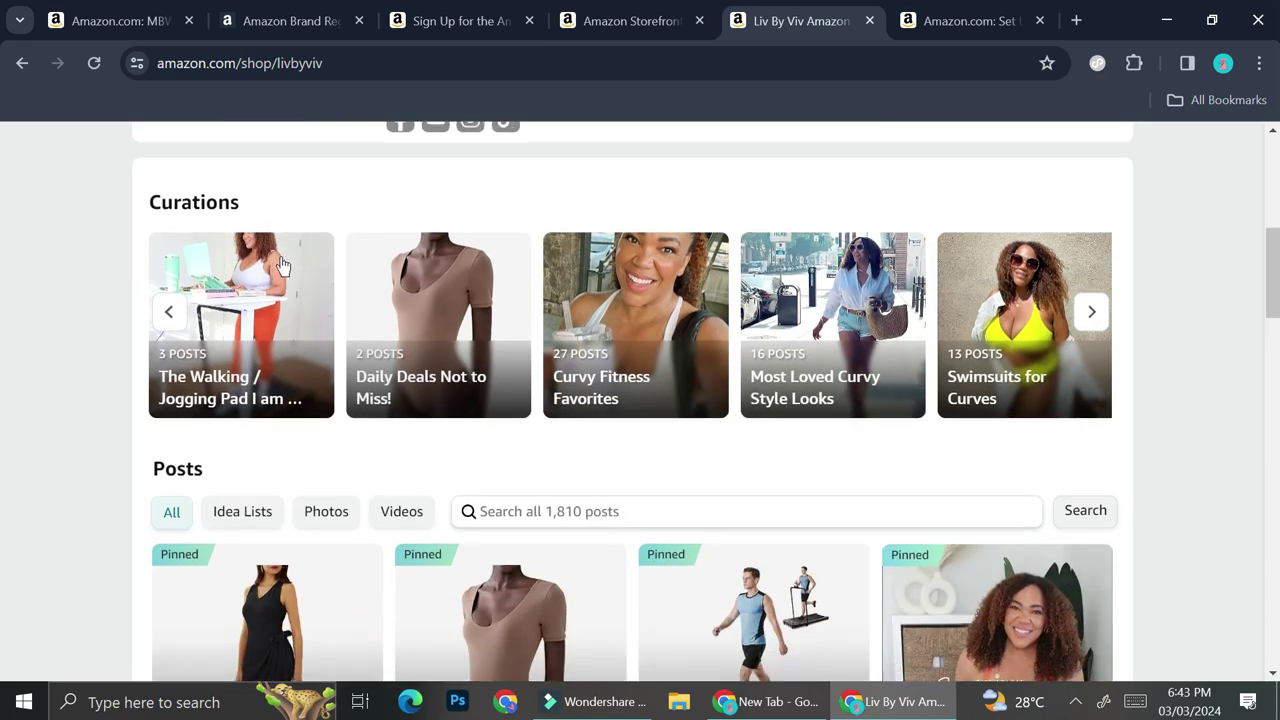
scroll(480, 457, down, 3)
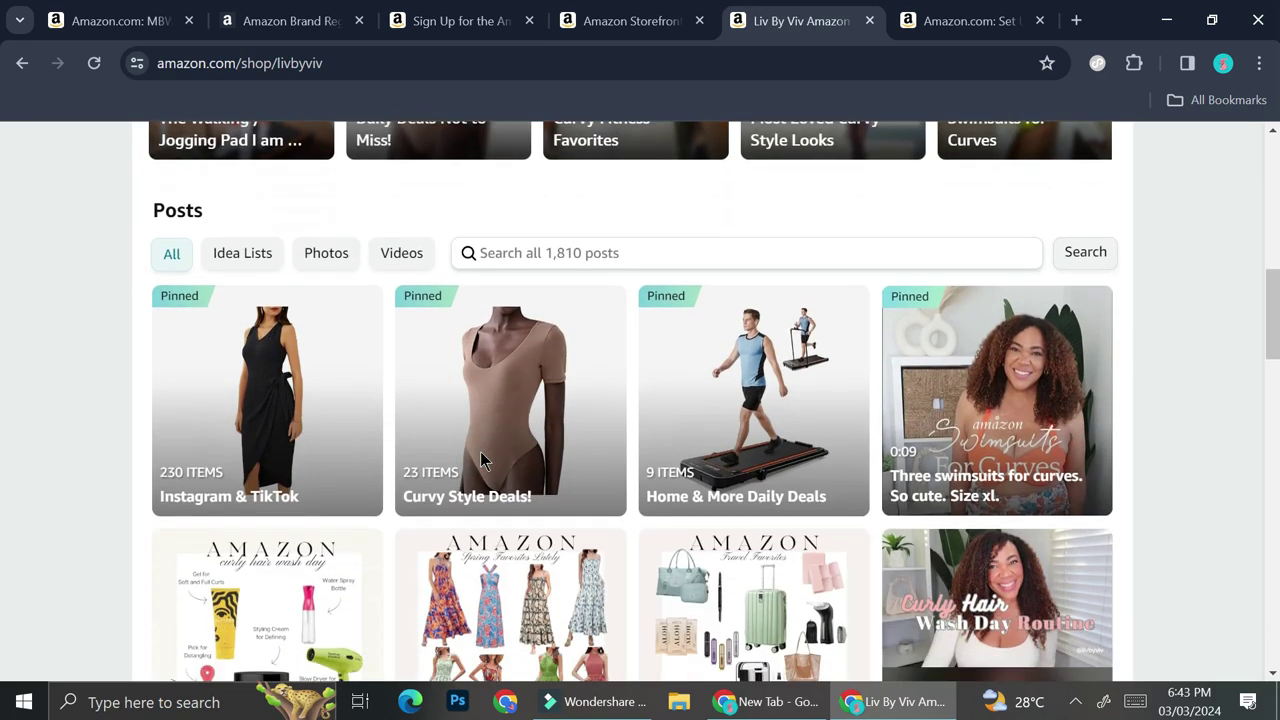
scroll(556, 545, down, 2)
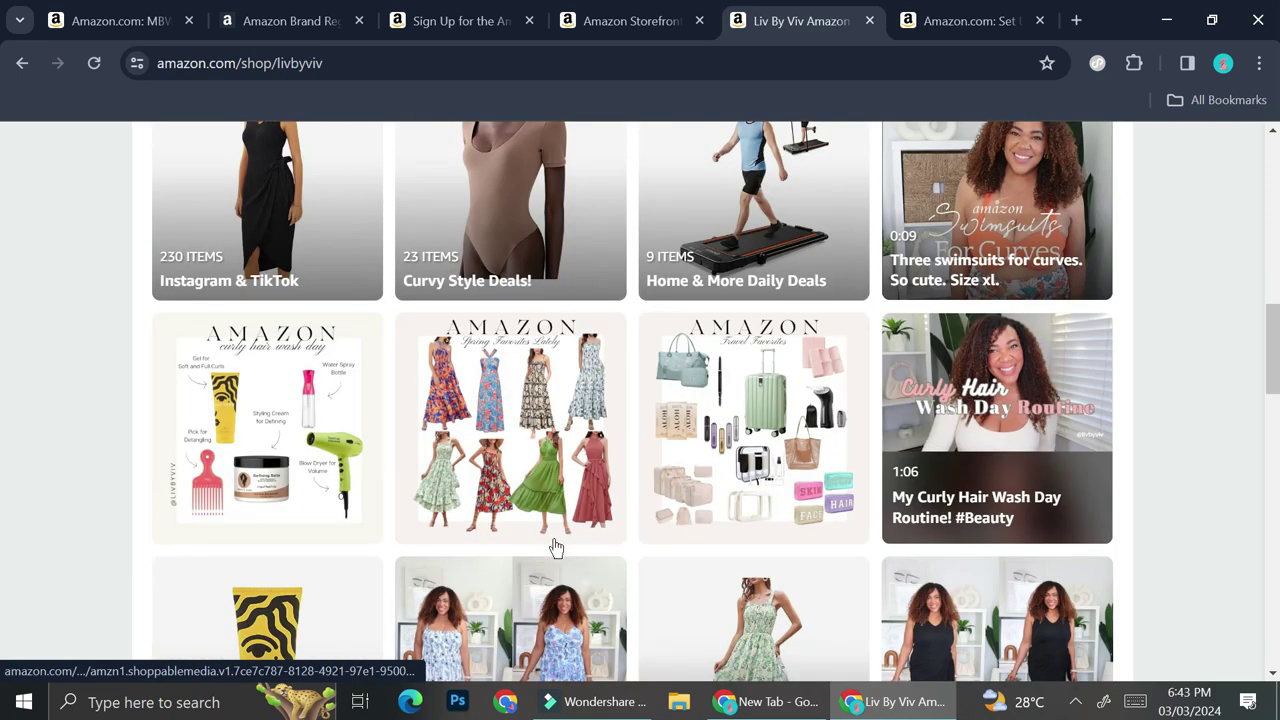
scroll(660, 440, down, 2)
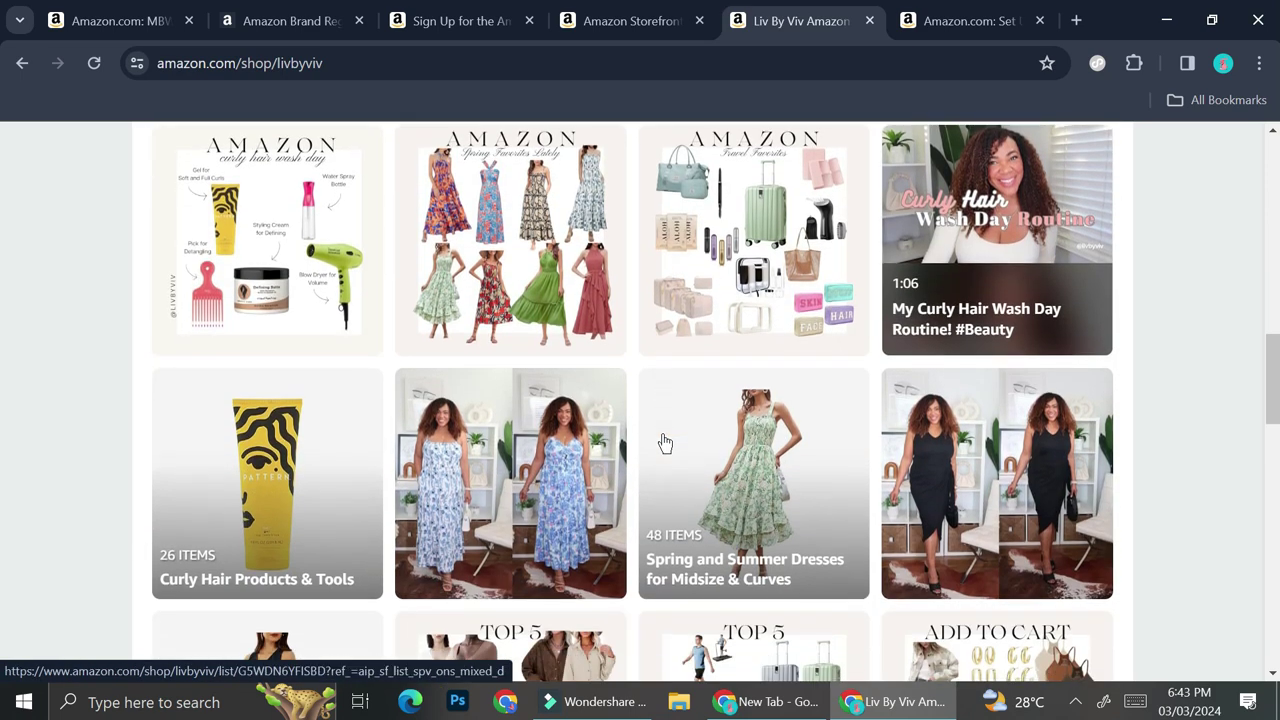
scroll(811, 583, down, 3)
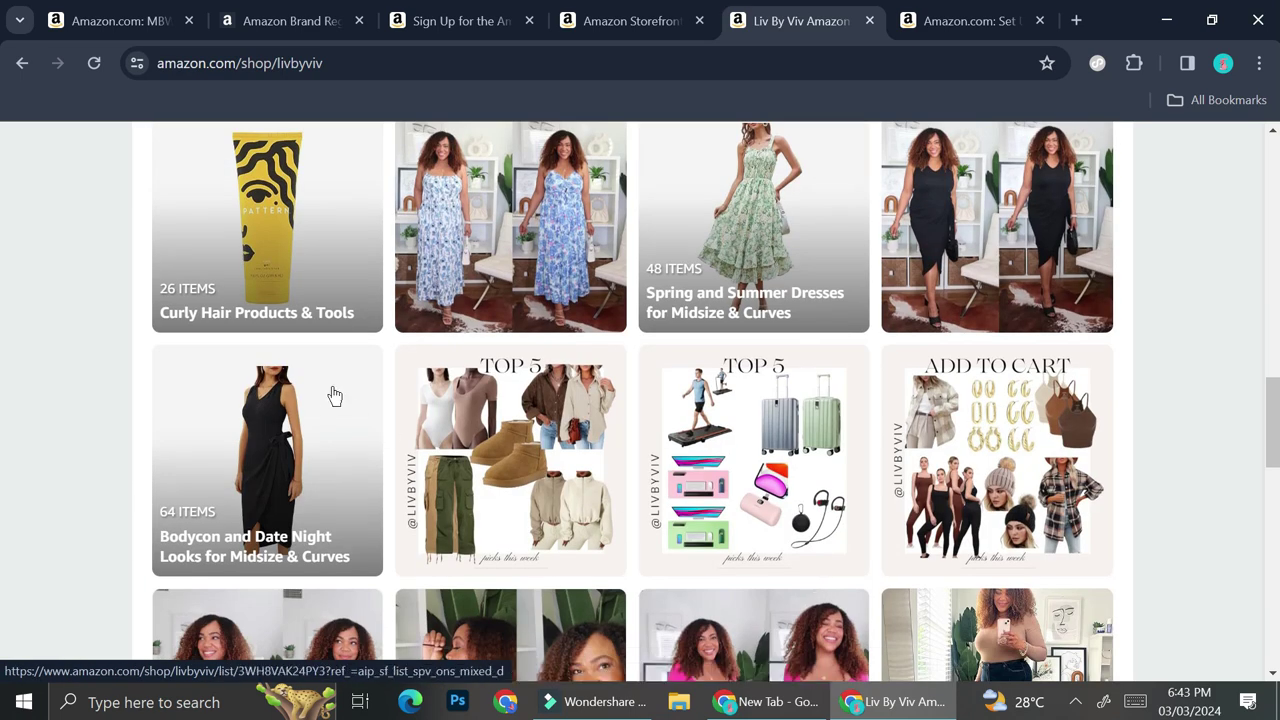
Open the Bodycon and Date Night Looks for Midsize & Curves list and browse its products and the storefront's other posts.
click(292, 458)
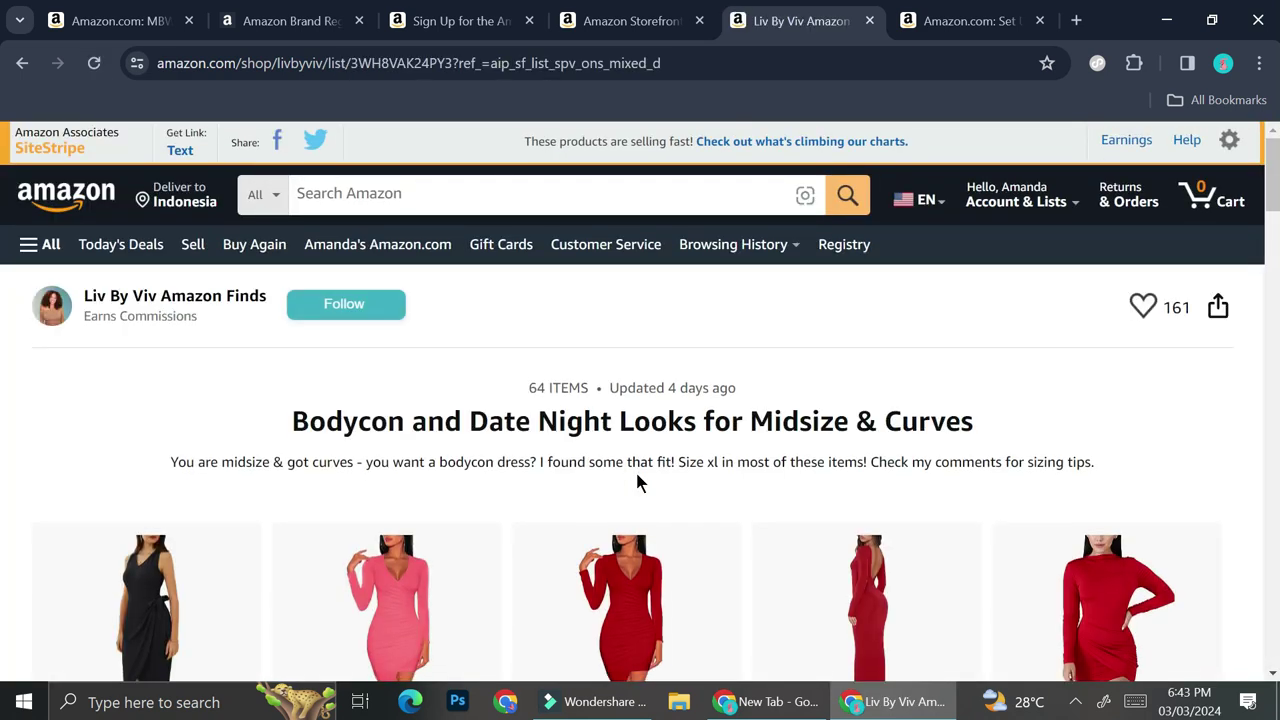
scroll(637, 481, down, 5)
scroll(637, 481, down, 10)
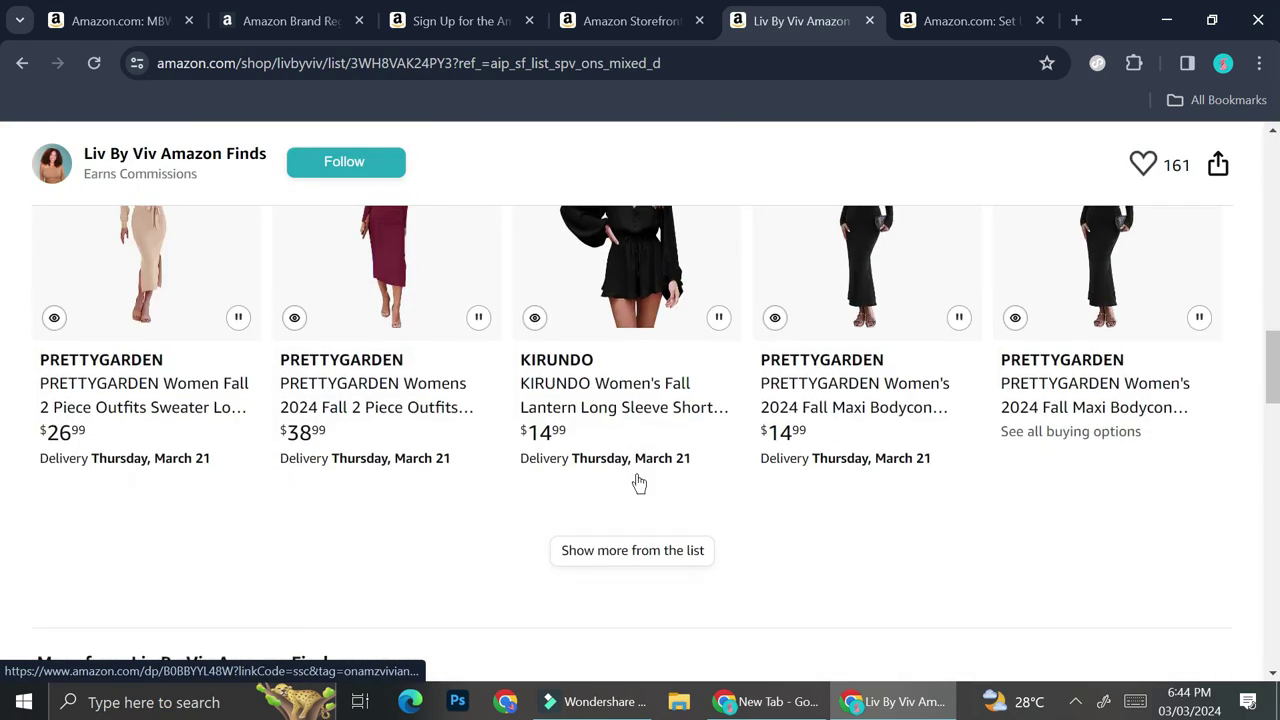
scroll(637, 481, up, 5)
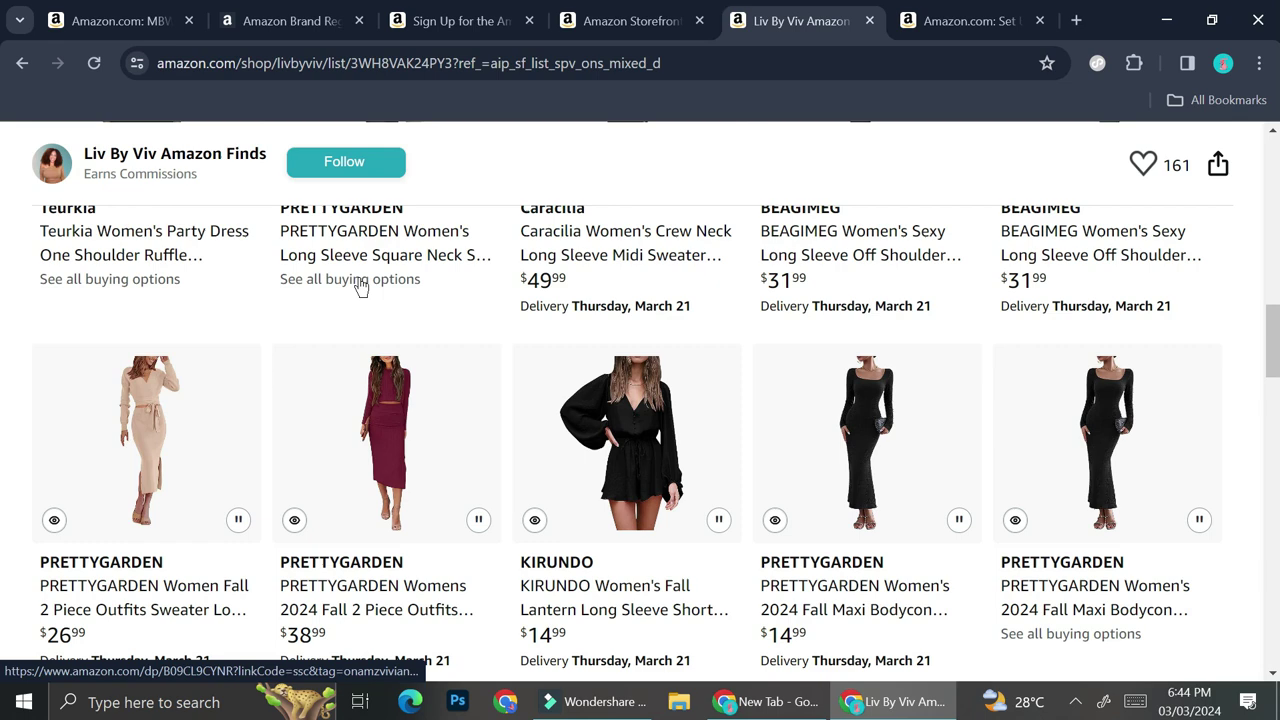
scroll(398, 413, down, 5)
scroll(398, 413, down, 3)
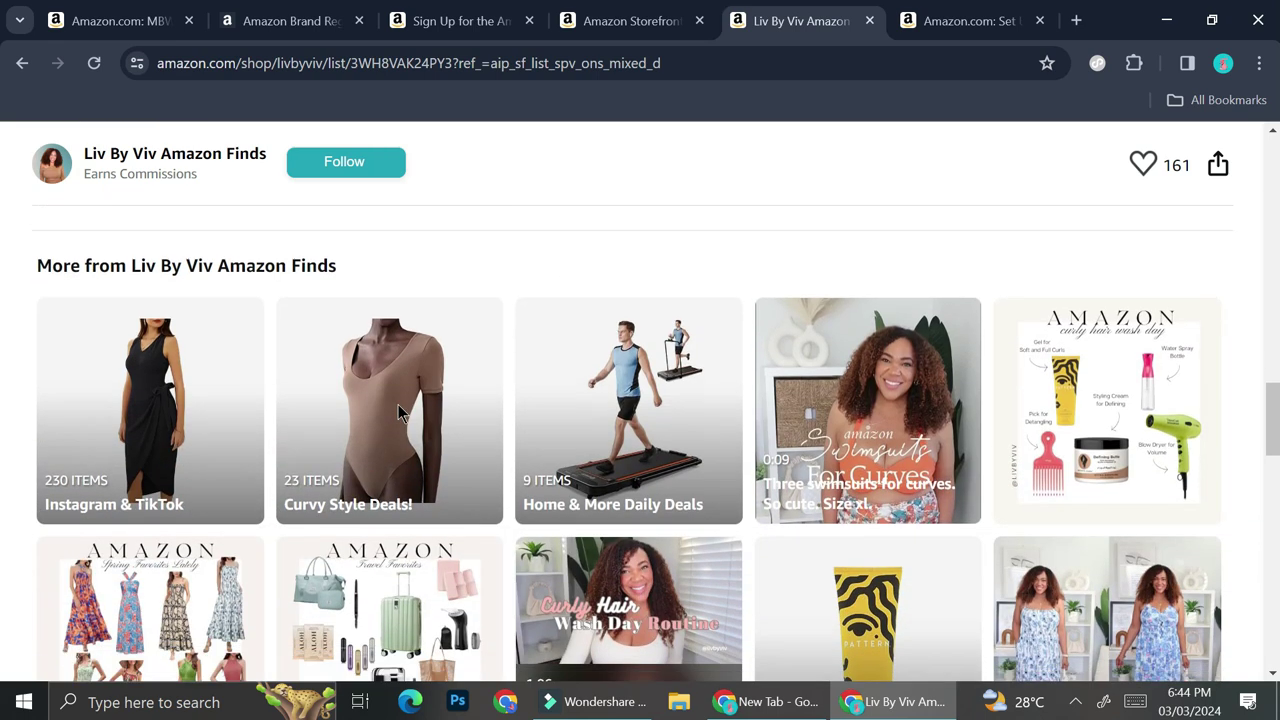
scroll(398, 413, up, 1)
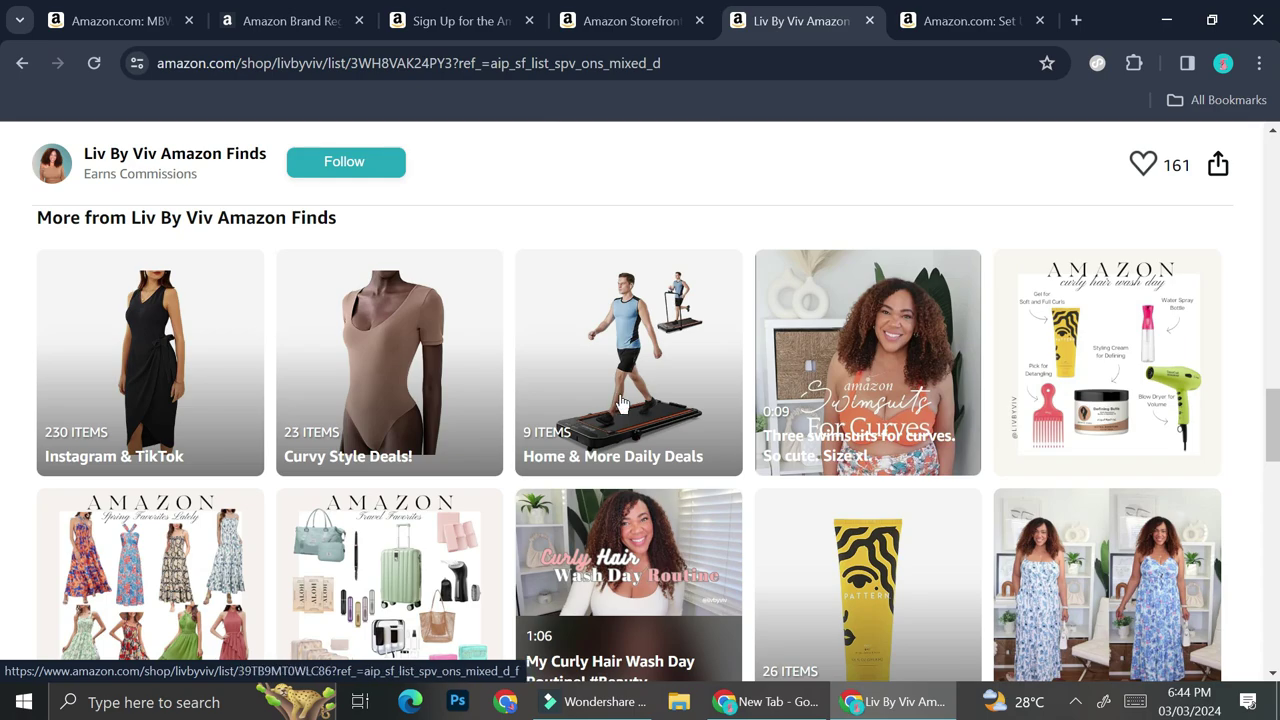
scroll(622, 402, down, 7)
scroll(622, 402, down, 5)
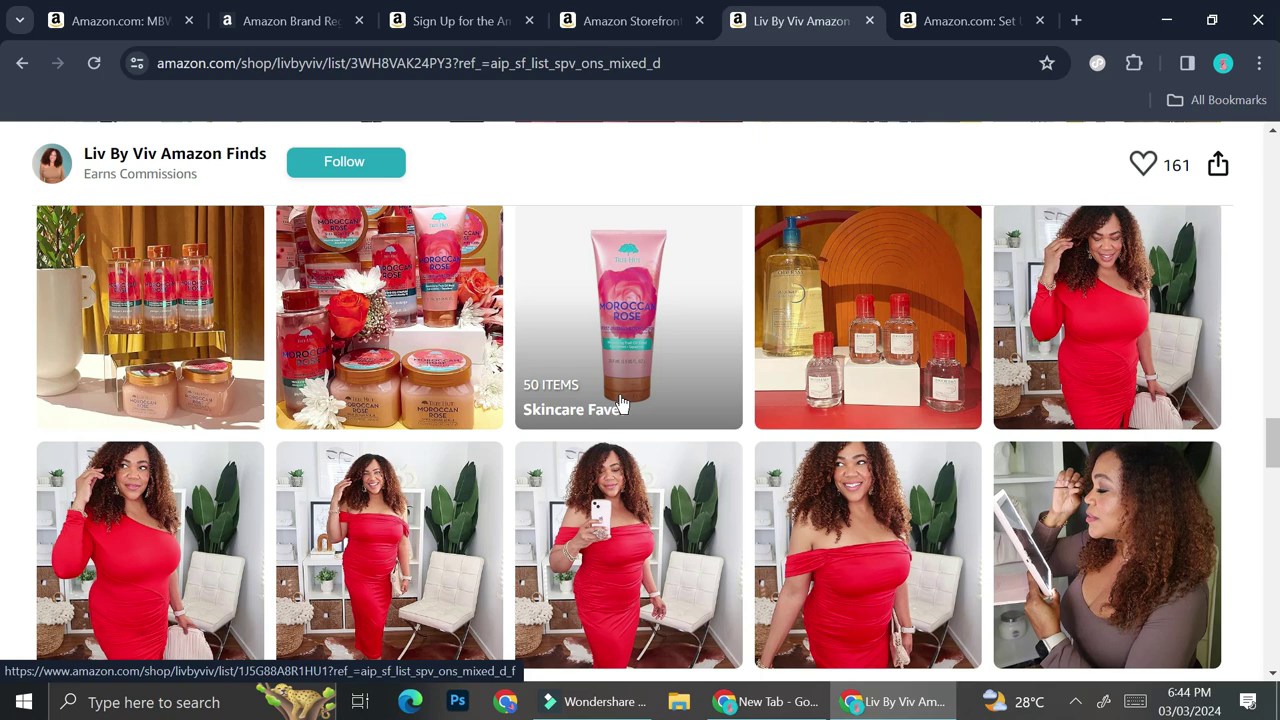
Switch past the Amazon Brand Registry page to the Amazon Influencer Program page and read its introduction and three-stage overview.
click(323, 10)
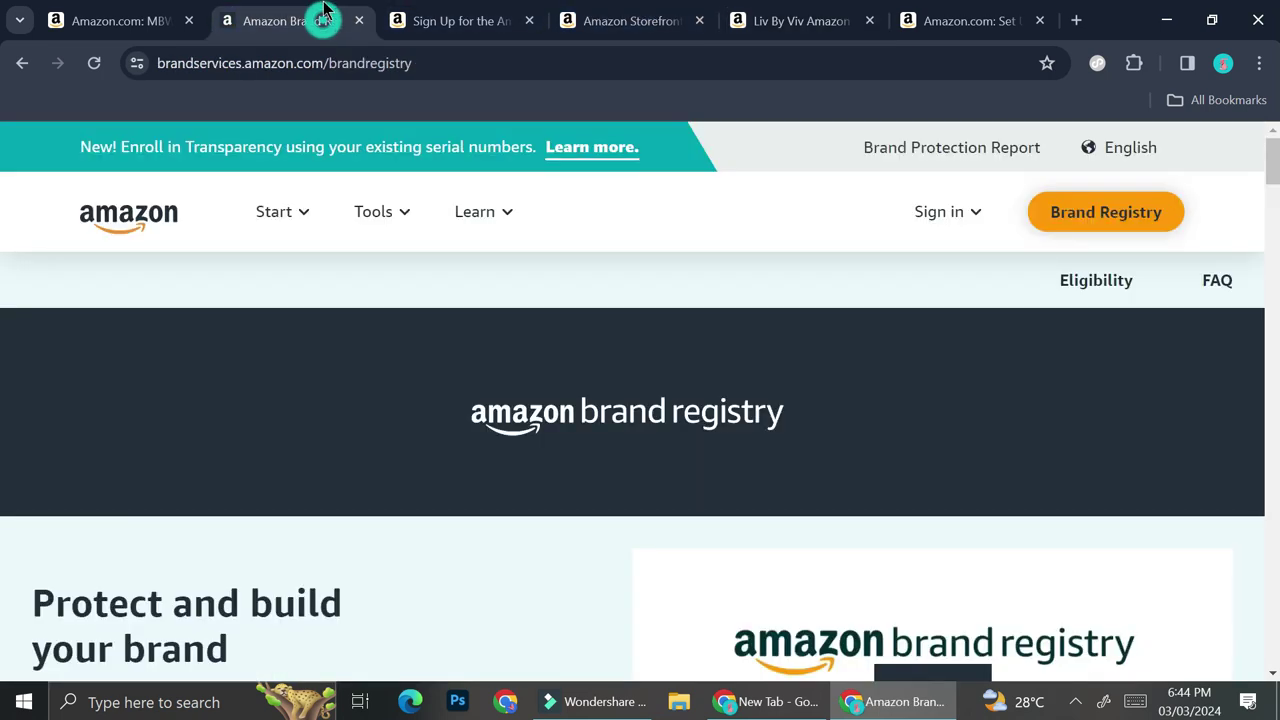
click(395, 16)
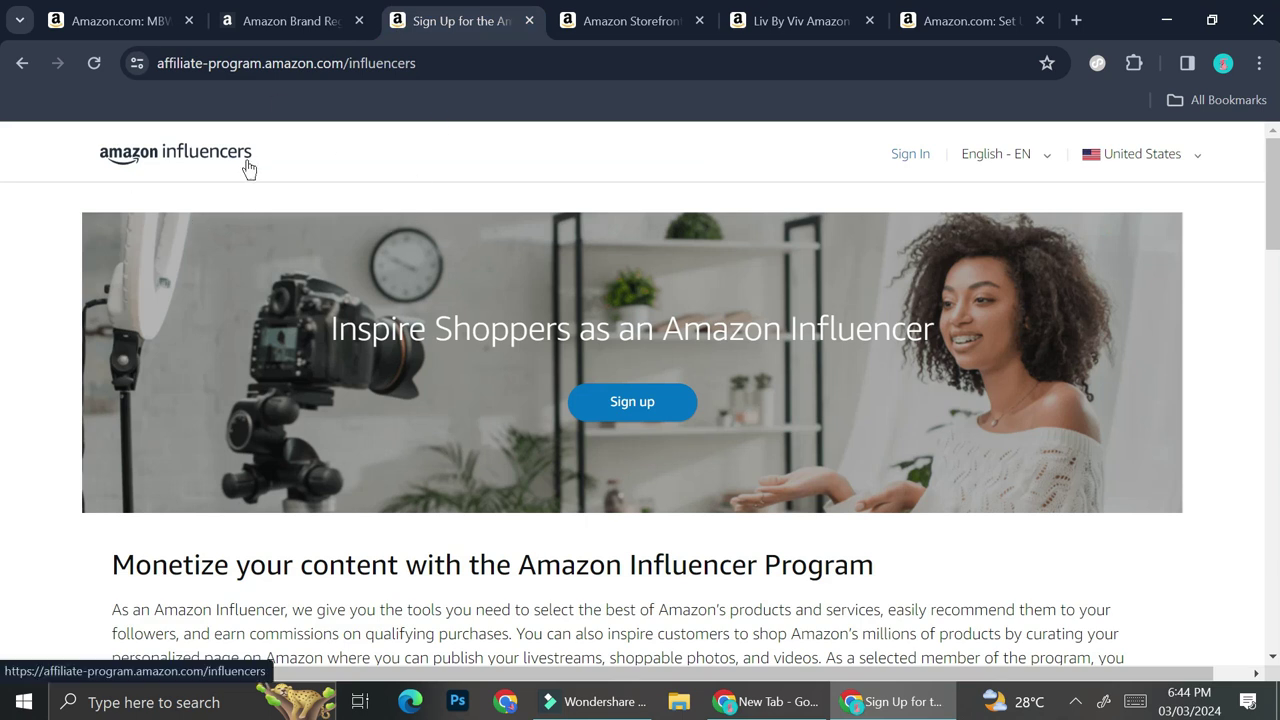
scroll(466, 228, down, 1)
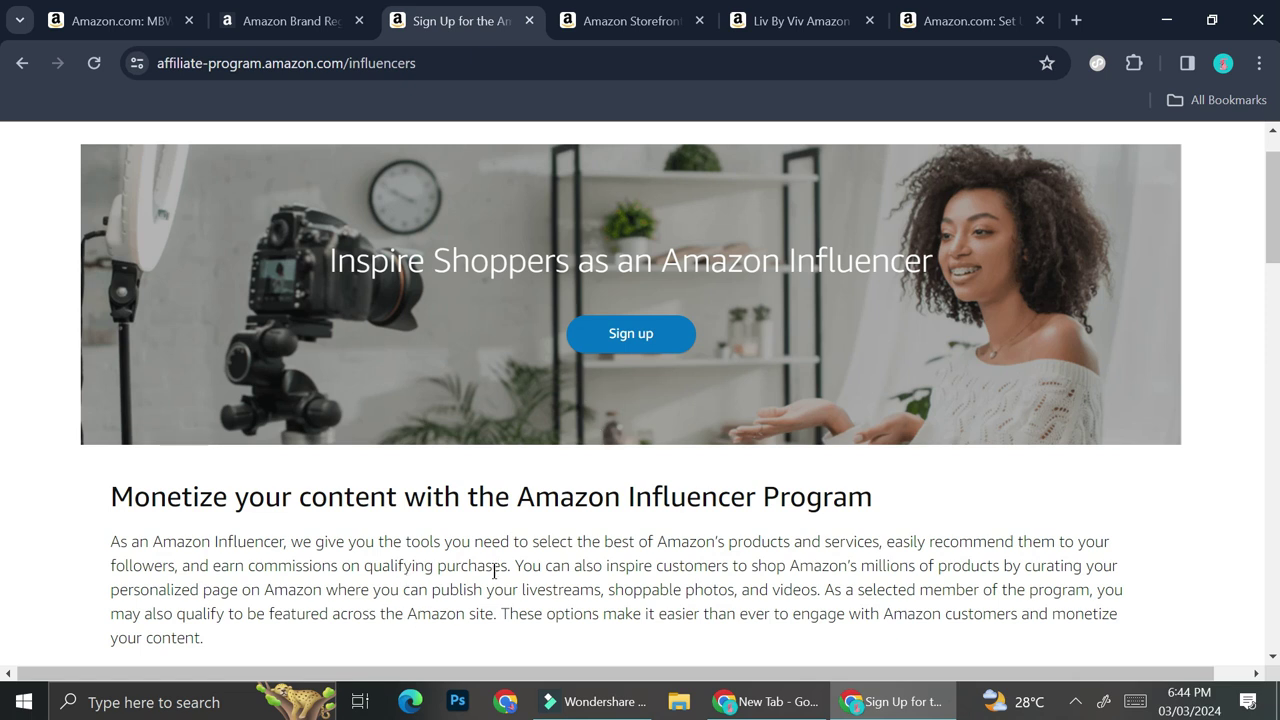
scroll(494, 572, down, 1)
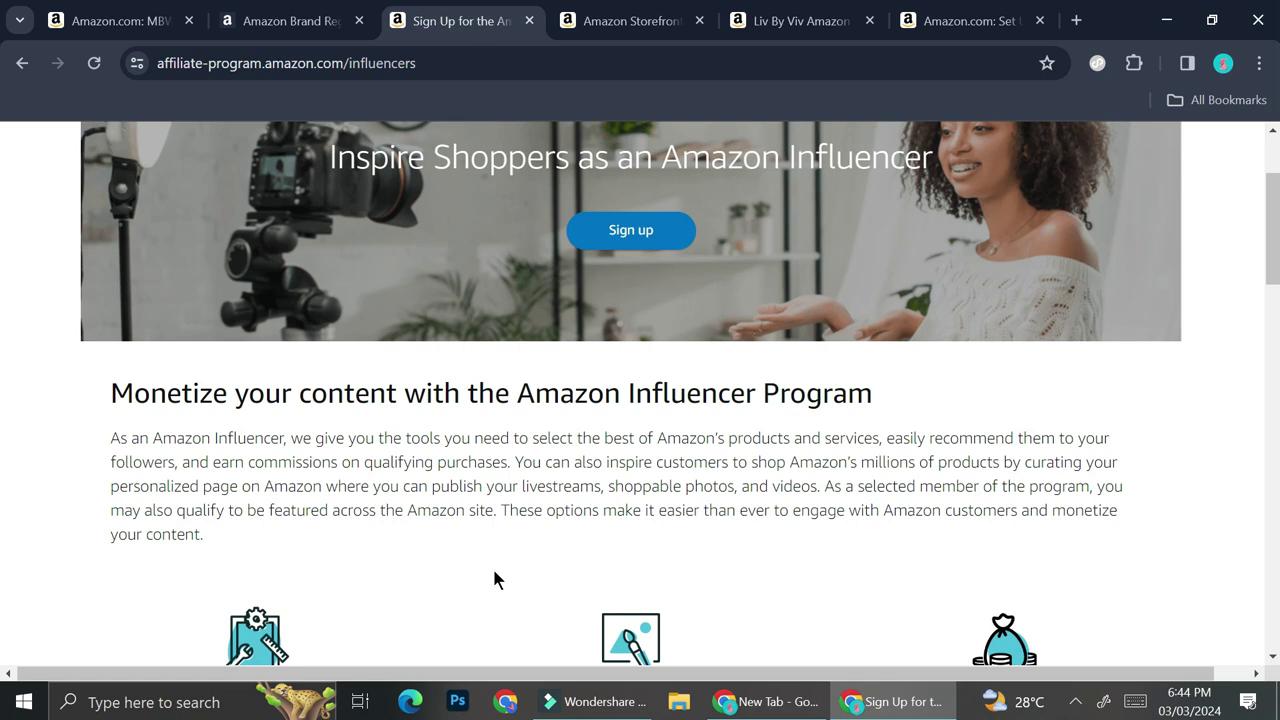
scroll(671, 530, down, 3)
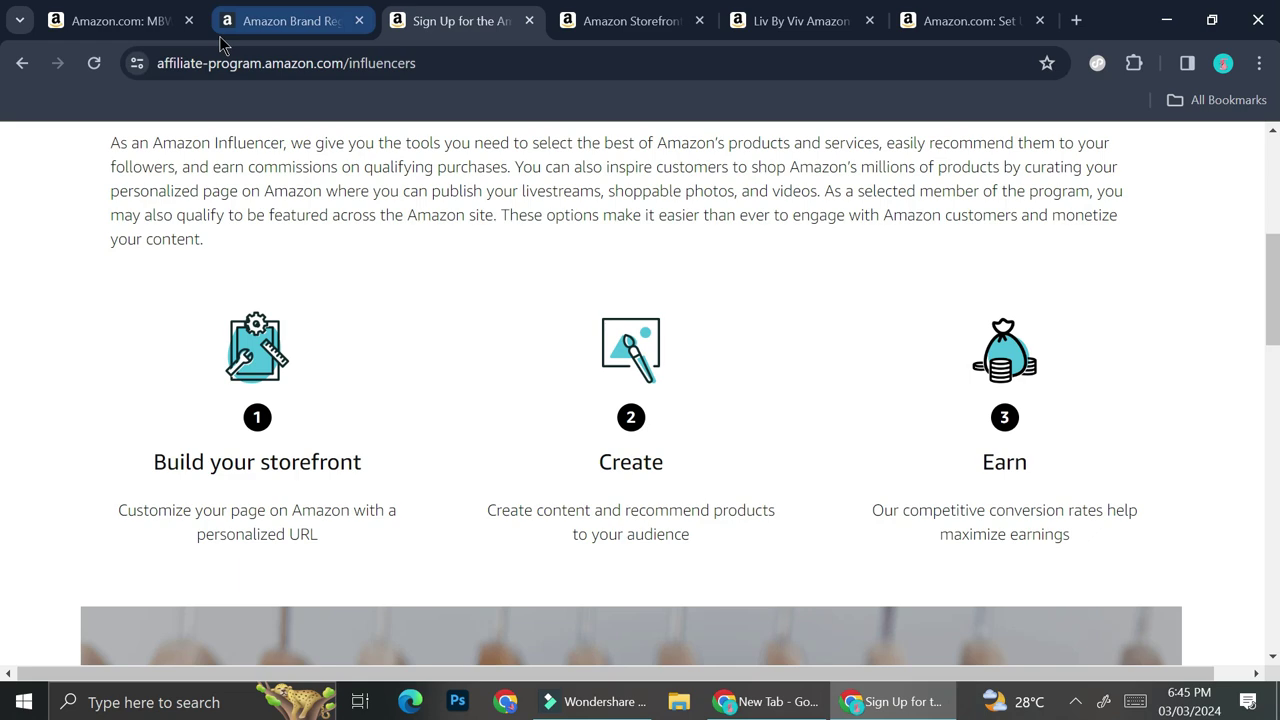
Return to the layered necklace's product page, display its SiteStripe short text link, and dismiss the link popup.
click(115, 20)
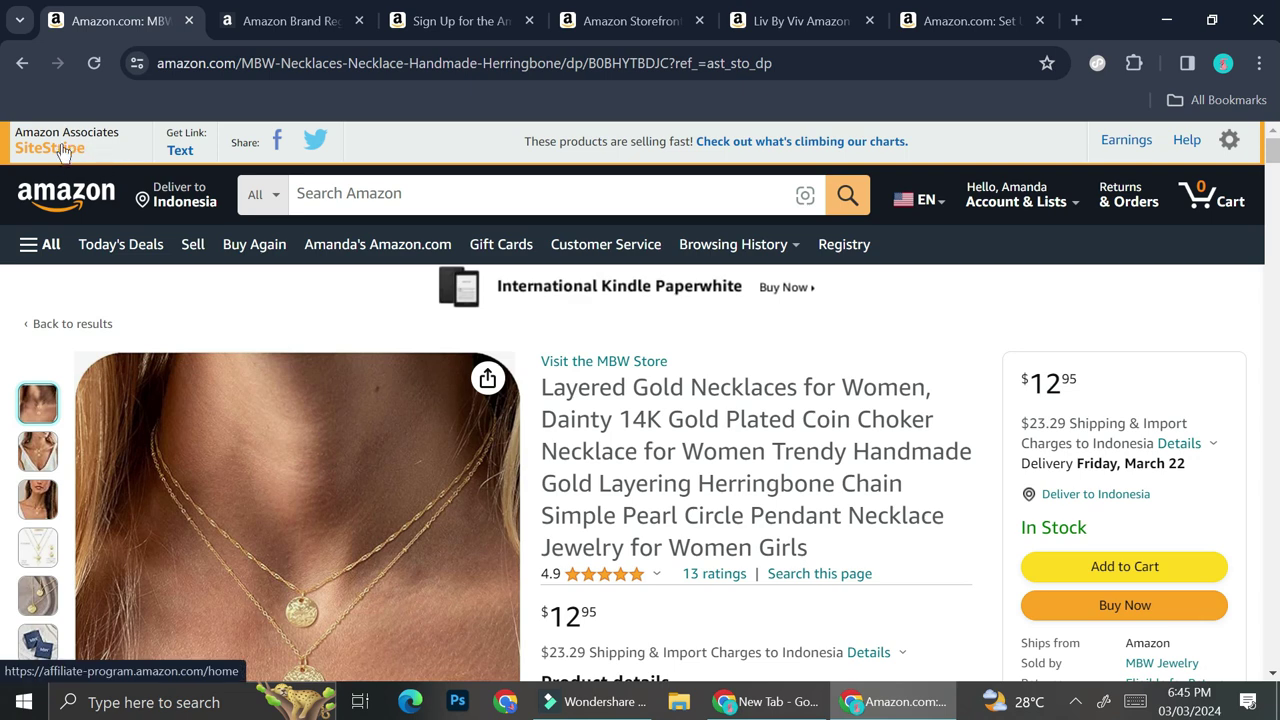
click(182, 157)
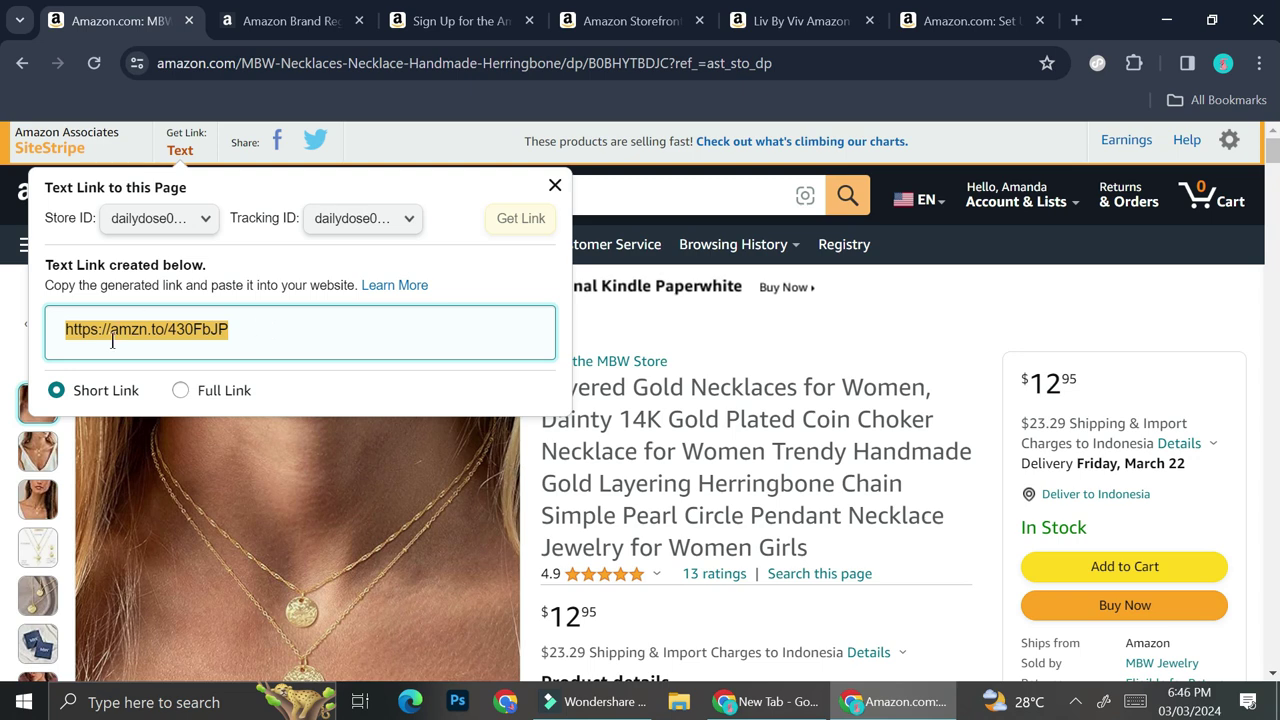
click(657, 352)
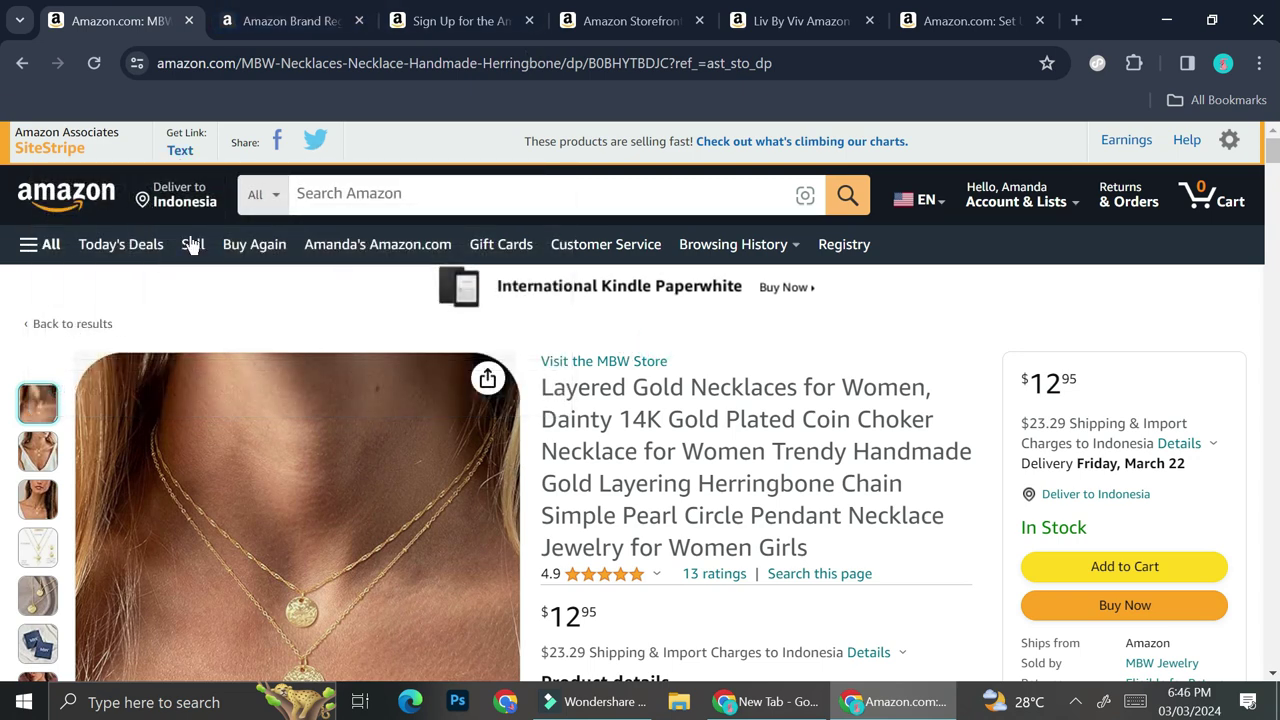
Return to the Amazon Influencer Program page and read its Frequently Asked Questions on qualifying, monetizing content and earnings.
click(455, 20)
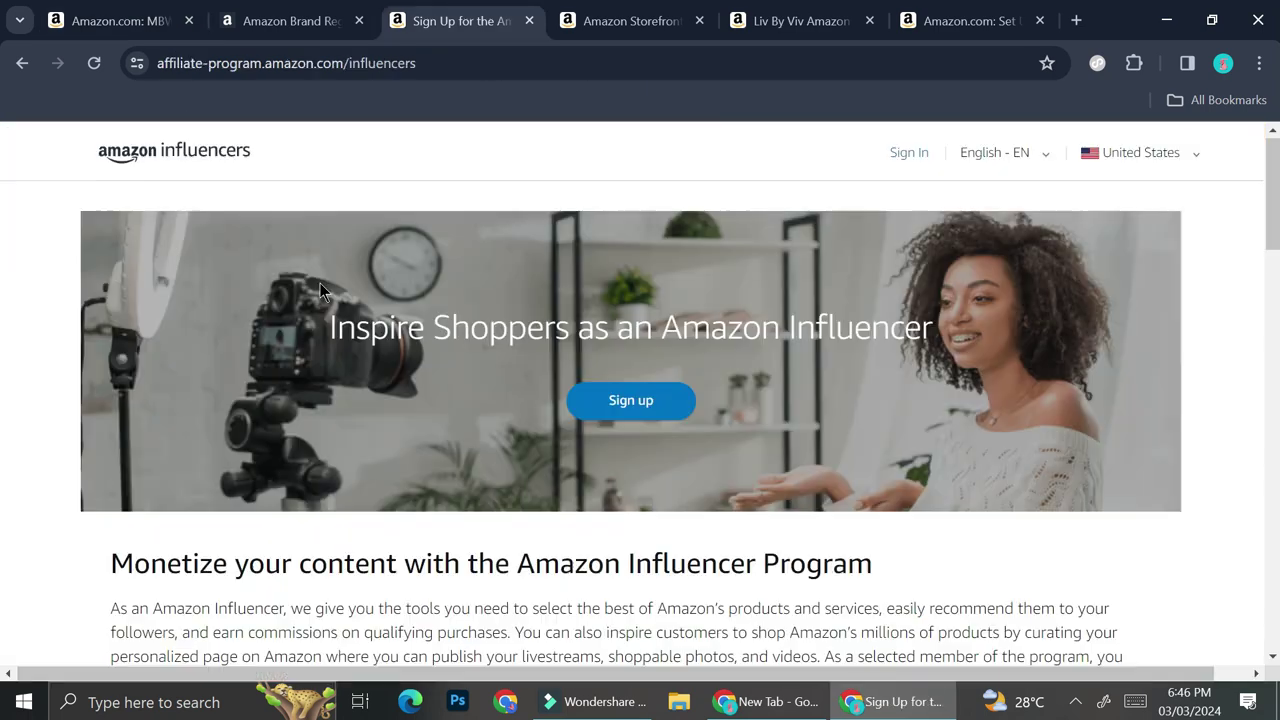
scroll(320, 288, down, 1)
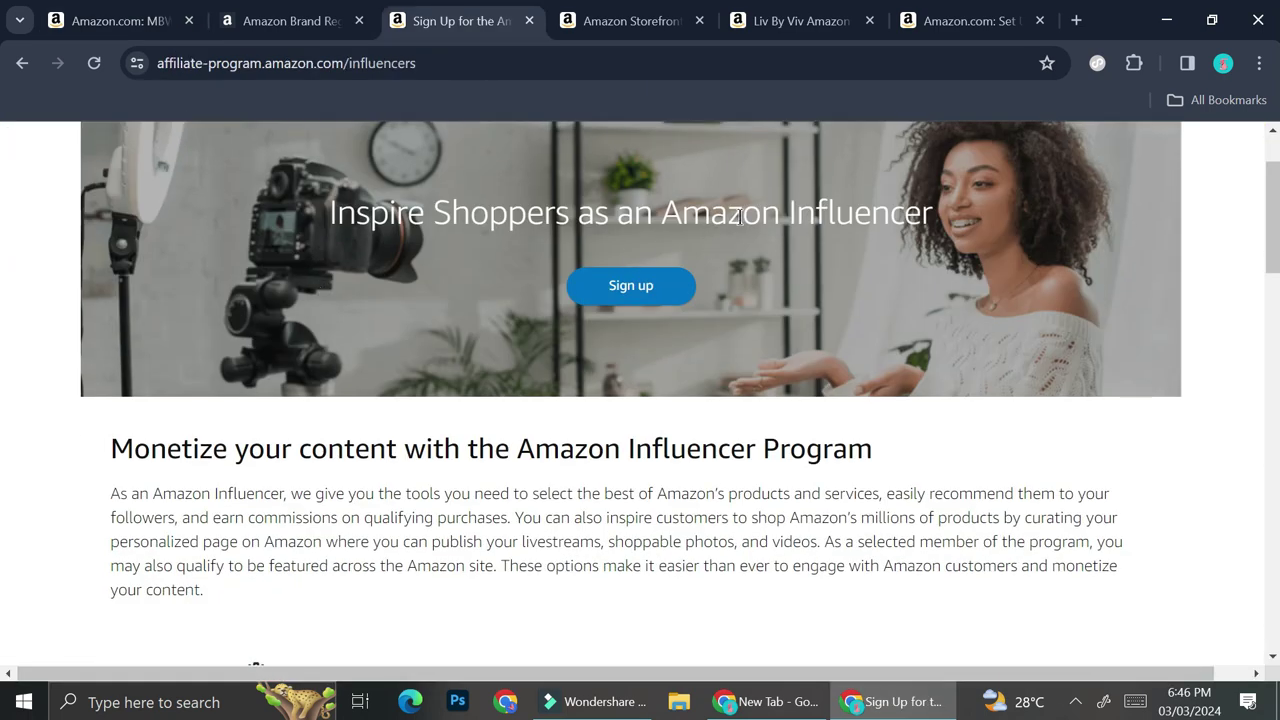
scroll(586, 410, down, 10)
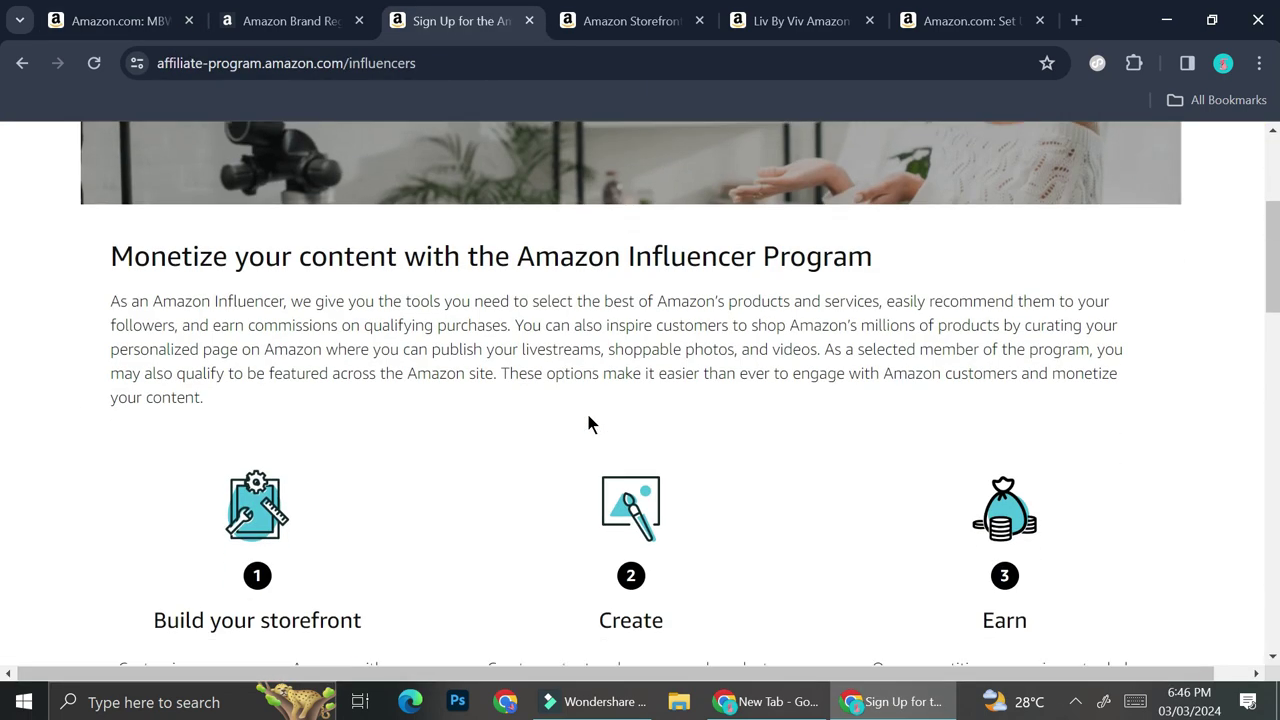
scroll(561, 403, down, 1)
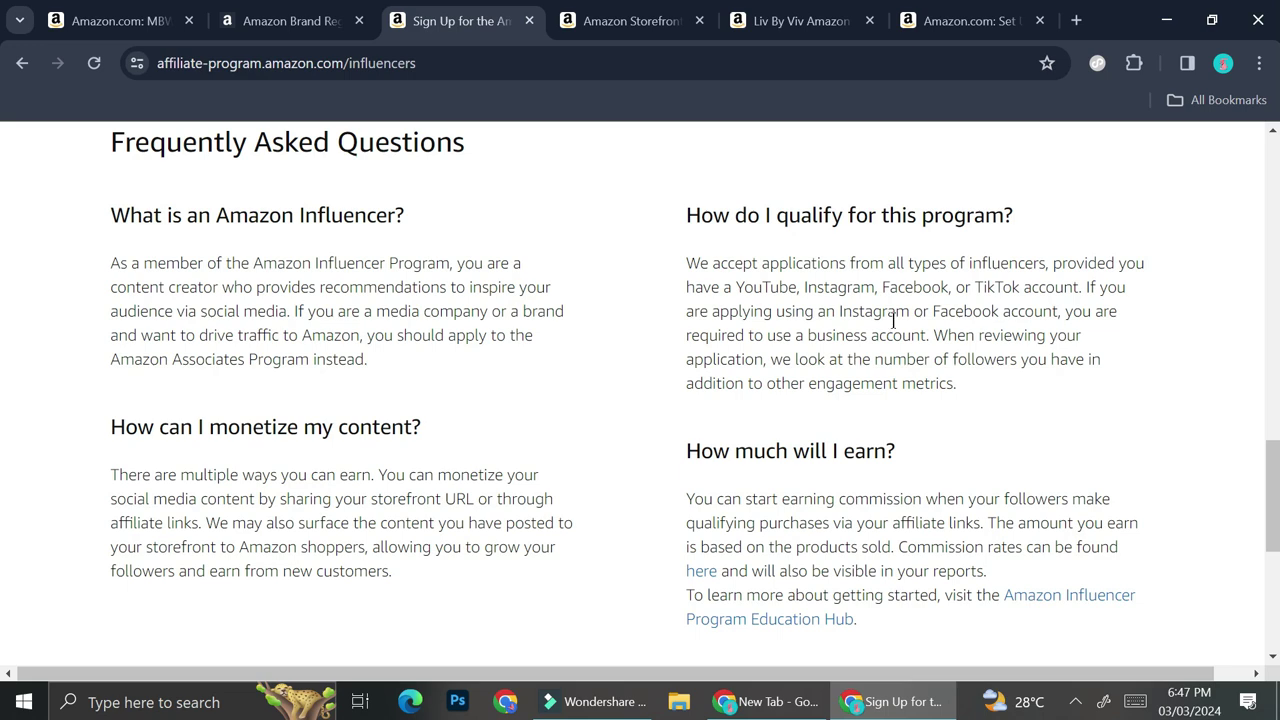
scroll(634, 450, down, 1)
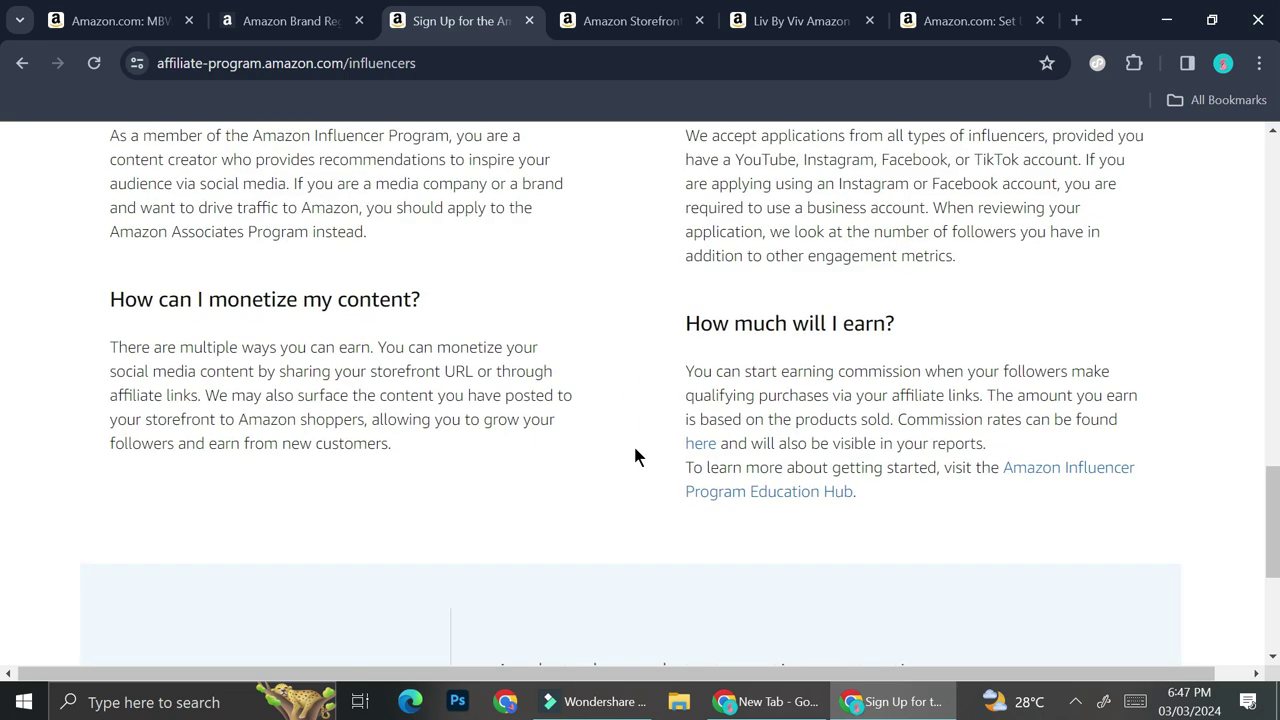
scroll(635, 449, up, 3)
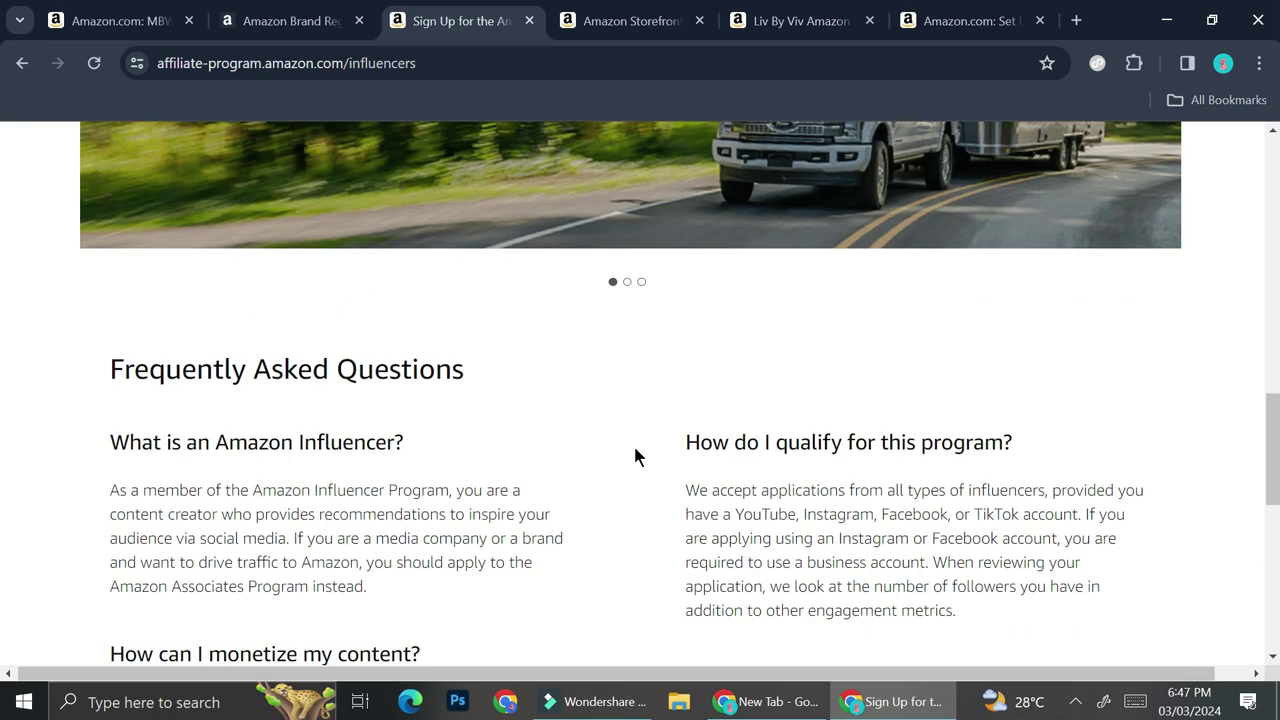
scroll(635, 449, down, 3)
scroll(635, 449, down, 1)
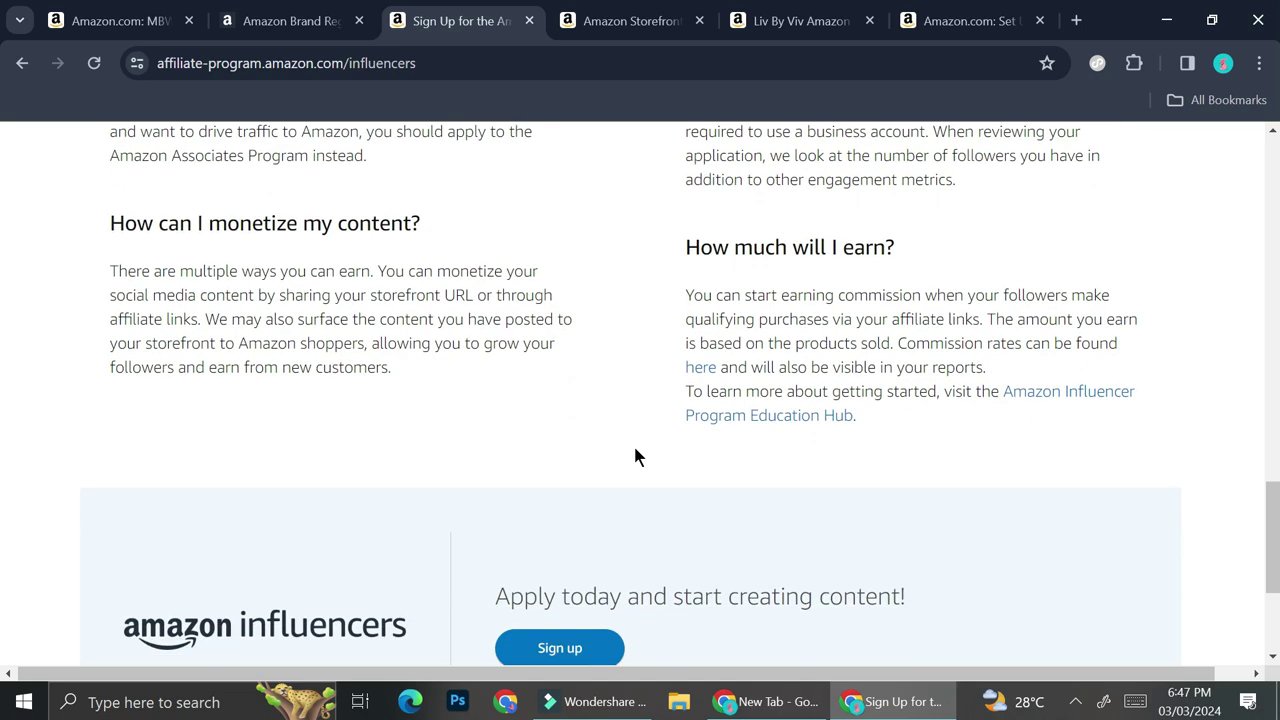
Start the Amazon Influencer Program sign-up with the existing customer account and choose Instagram for the eligibility check.
scroll(634, 456, up, 15)
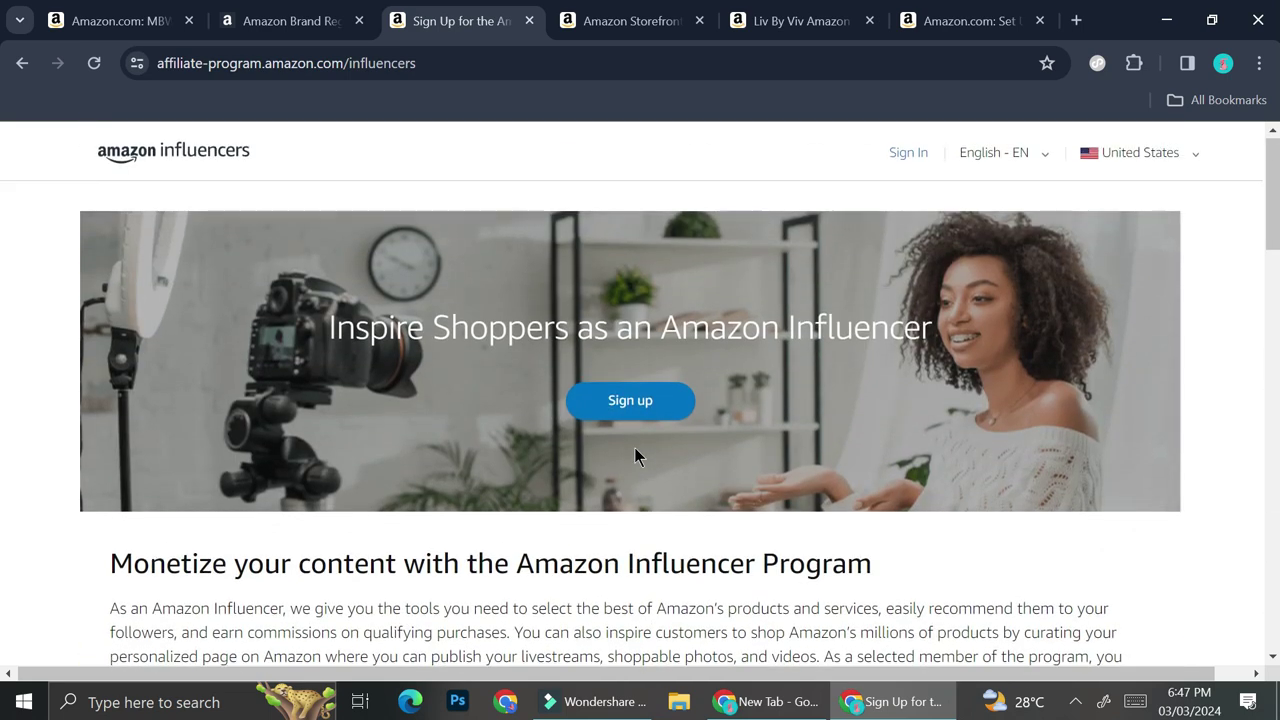
click(652, 400)
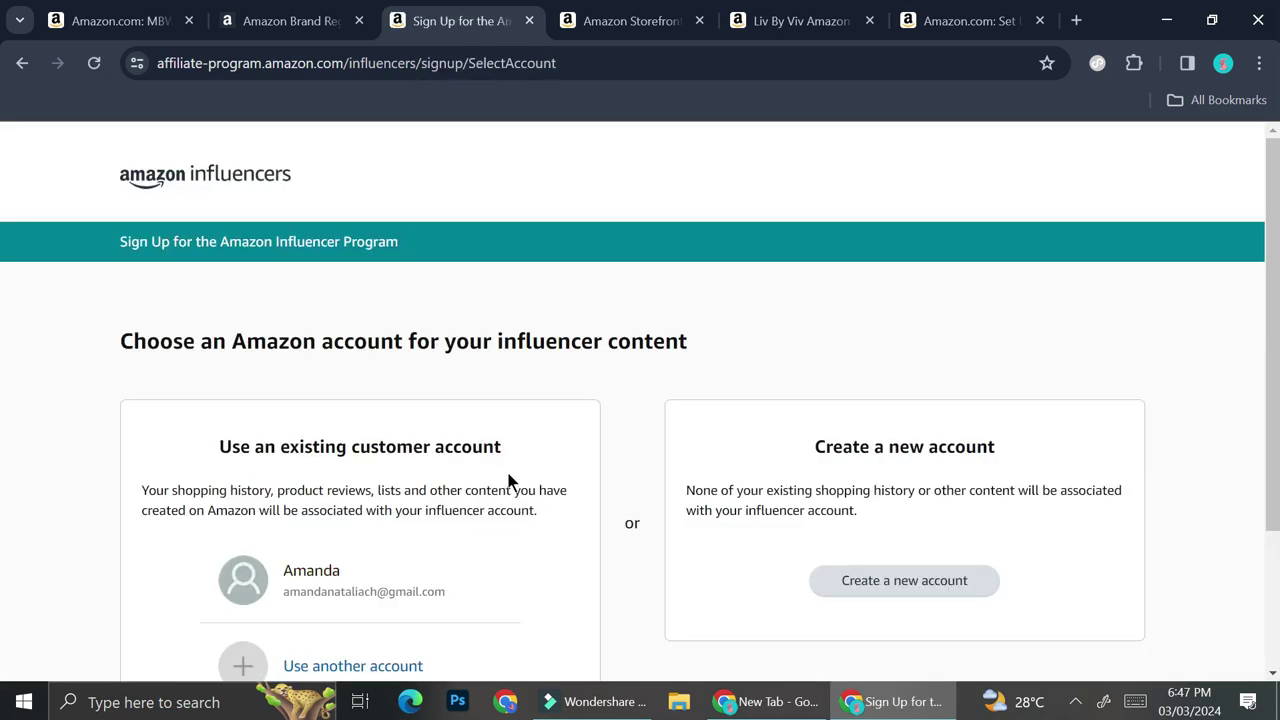
scroll(508, 478, down, 1)
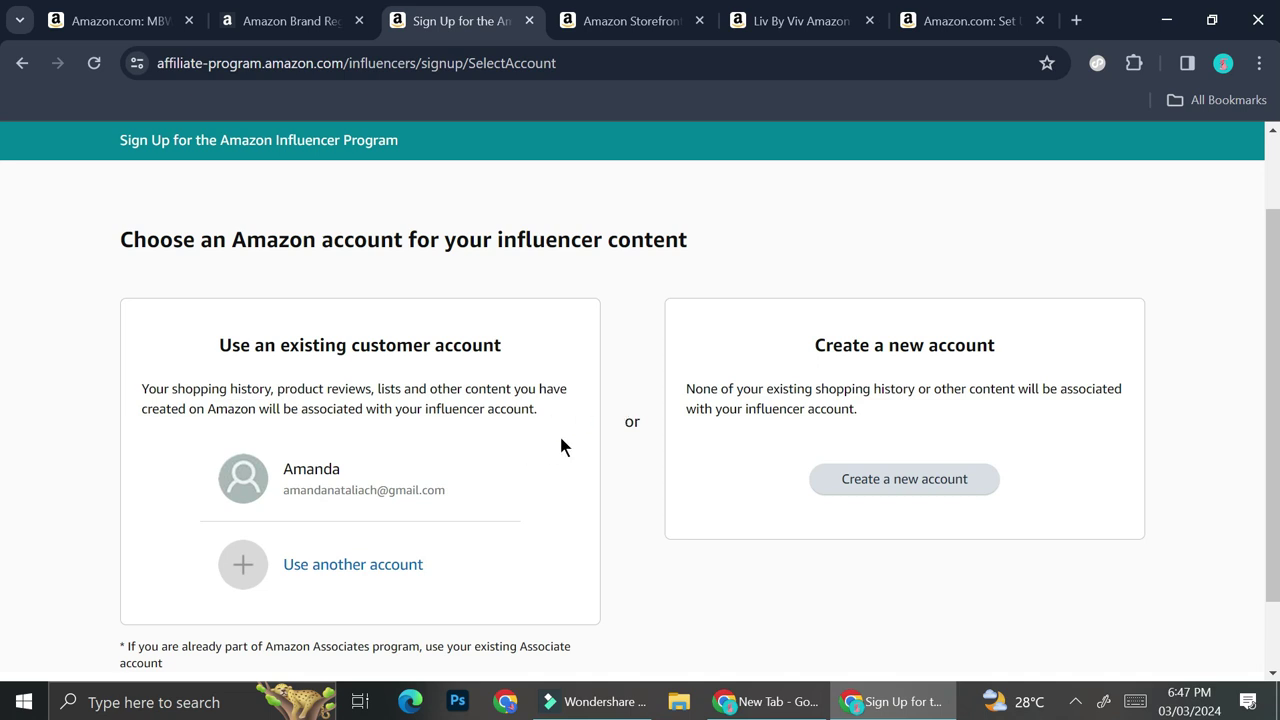
click(353, 481)
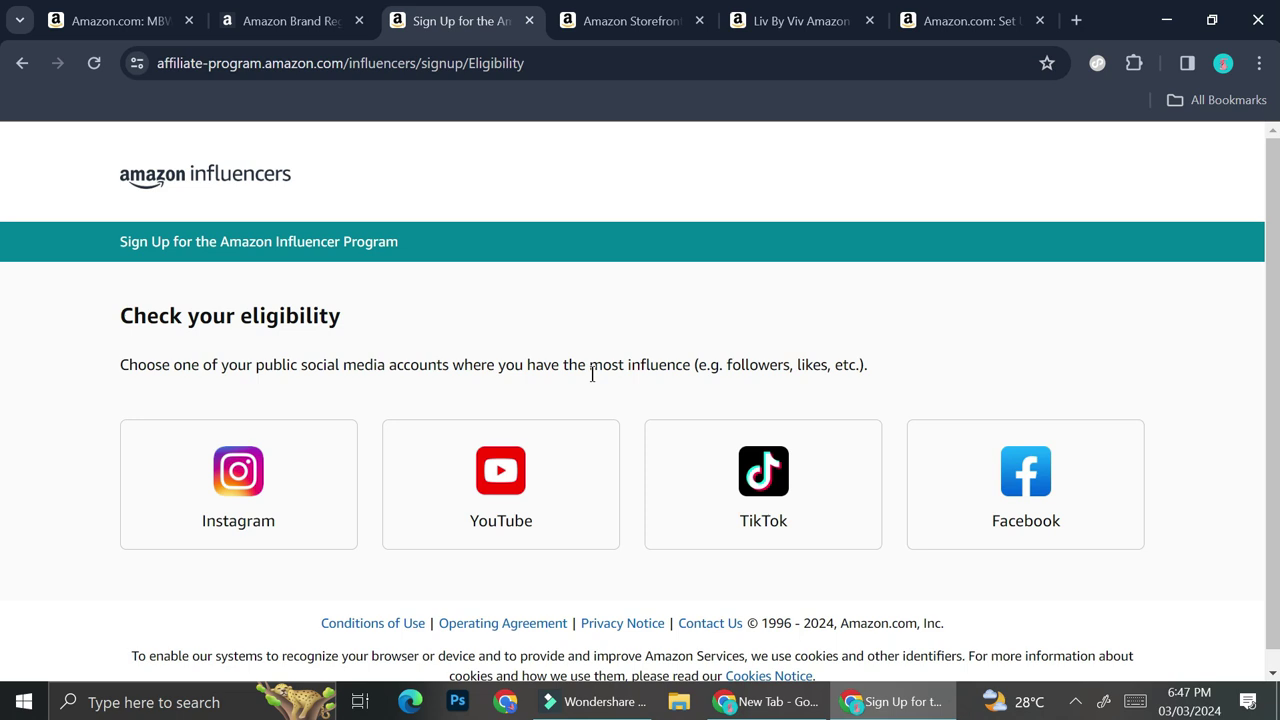
click(302, 462)
scroll(271, 537, down, 3)
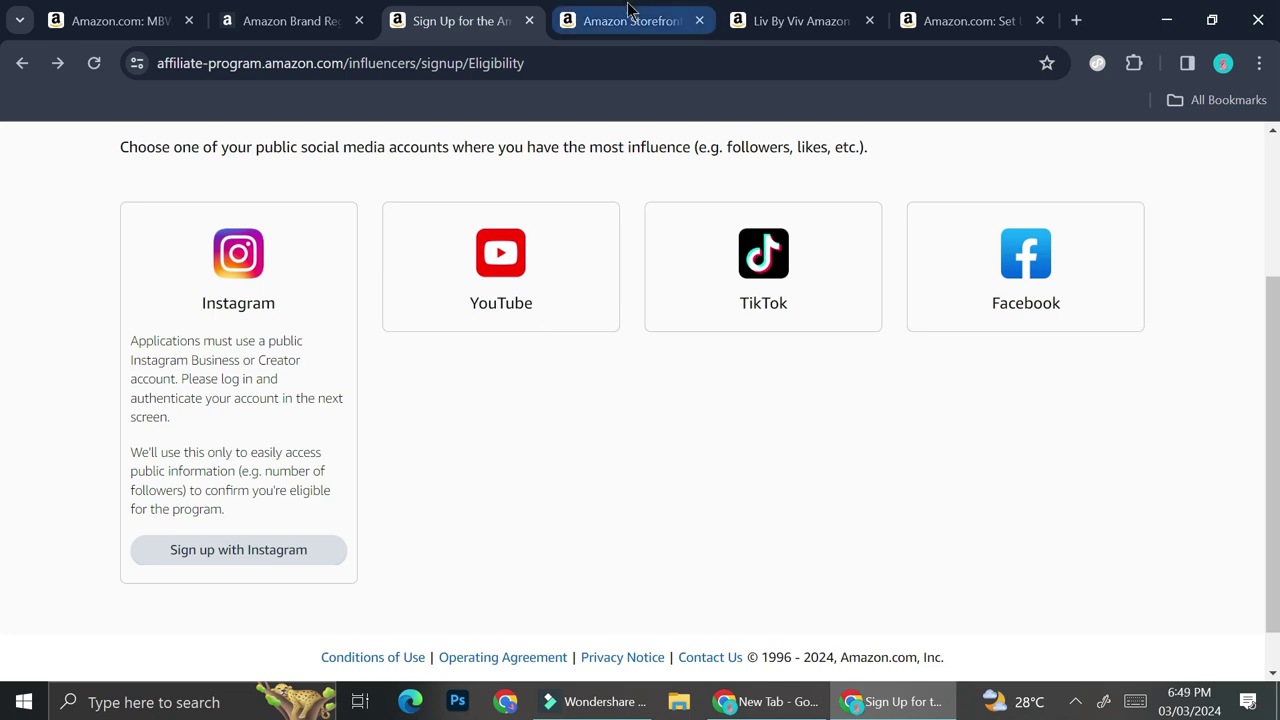
Switch to the Amazon Brand Registry page and open its Brand Registry link for brand owners.
click(270, 15)
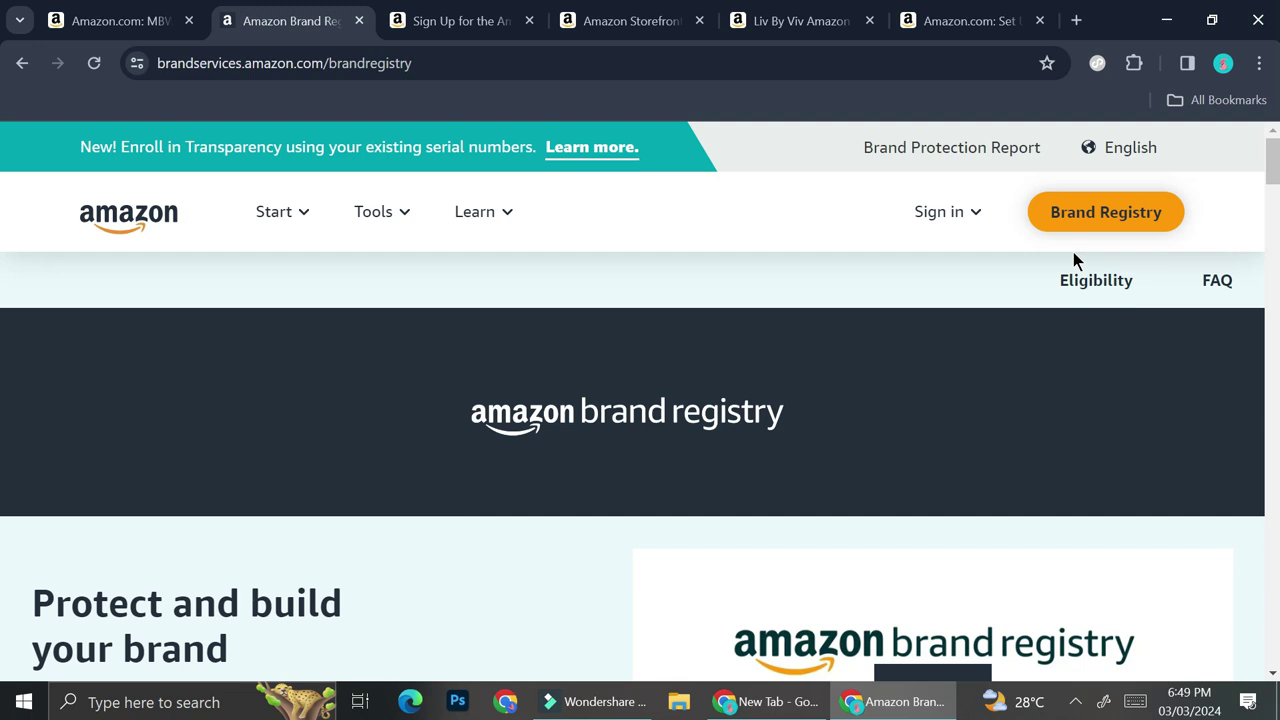
click(1160, 212)
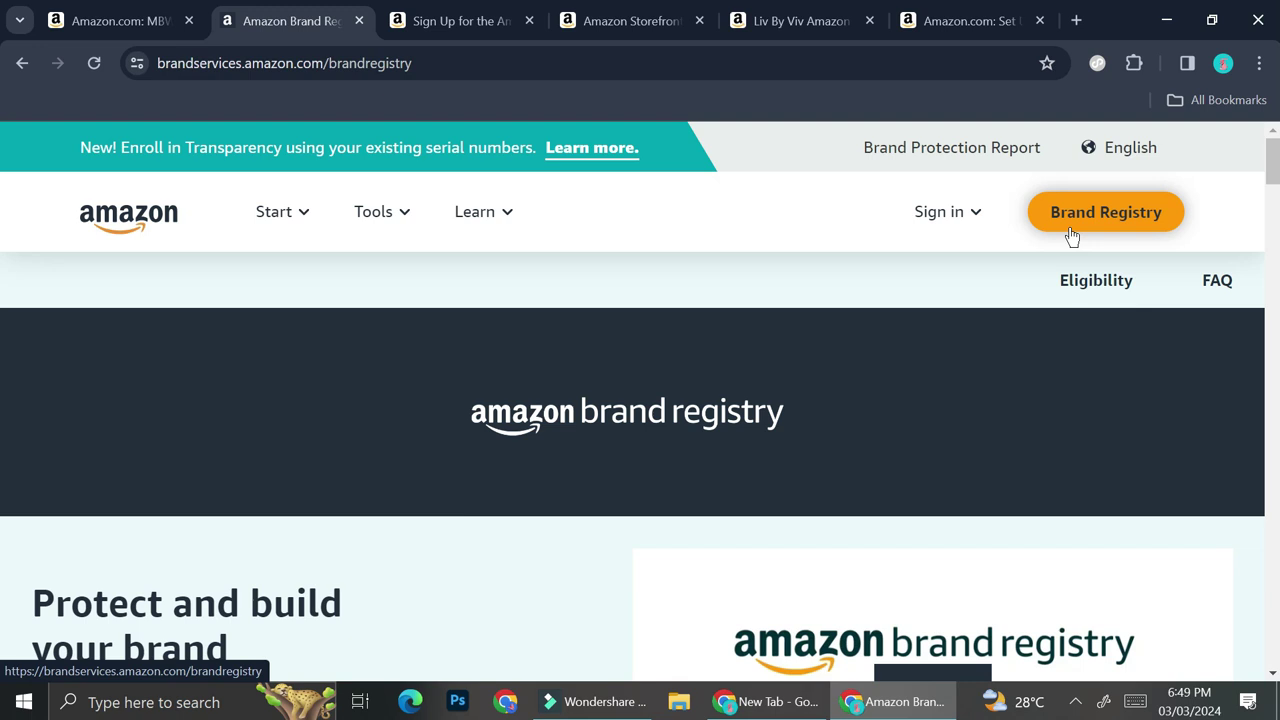
Switch to the Amazon storefront setup guide and read its five steps for building the page on mobile.
click(962, 20)
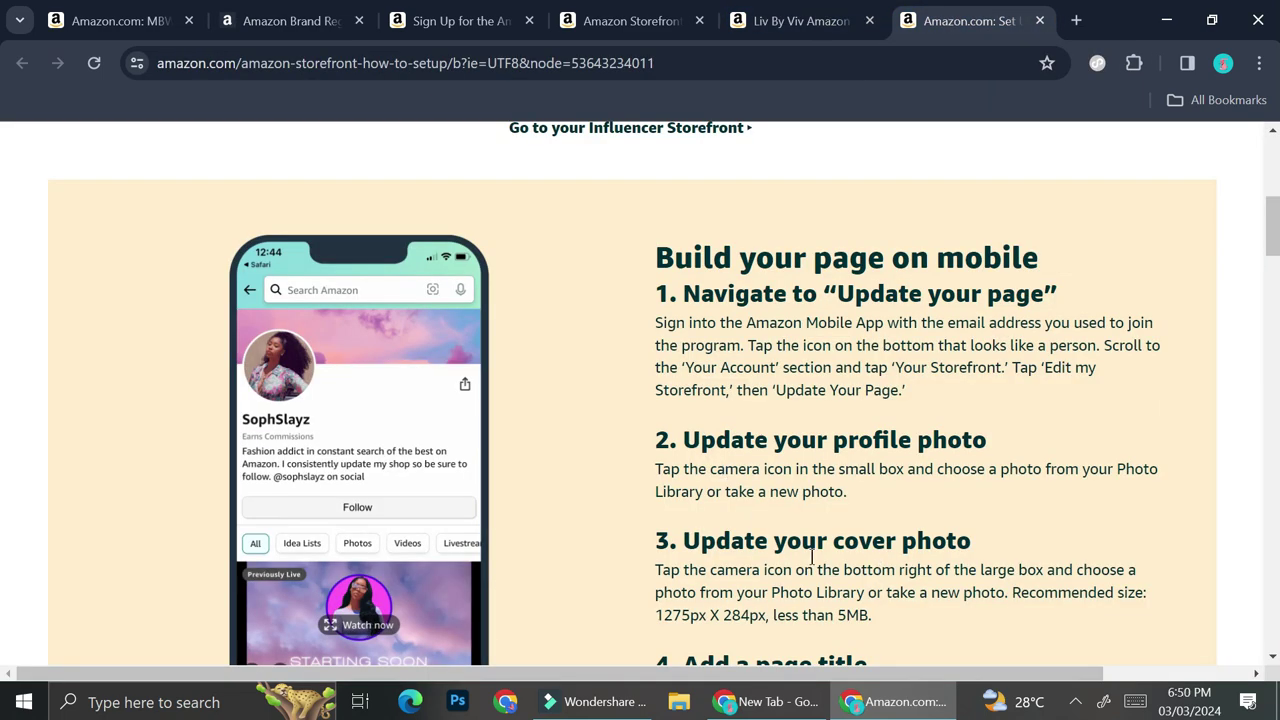
scroll(836, 557, down, 1)
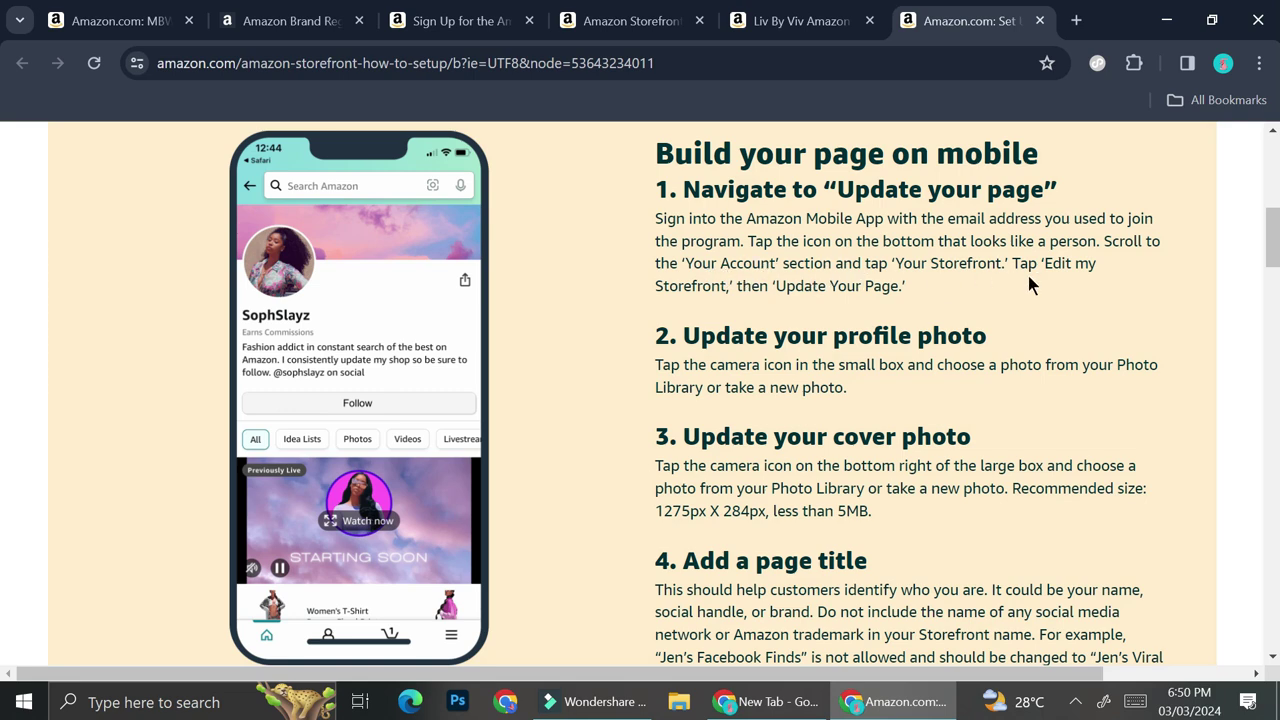
scroll(1071, 283, down, 1)
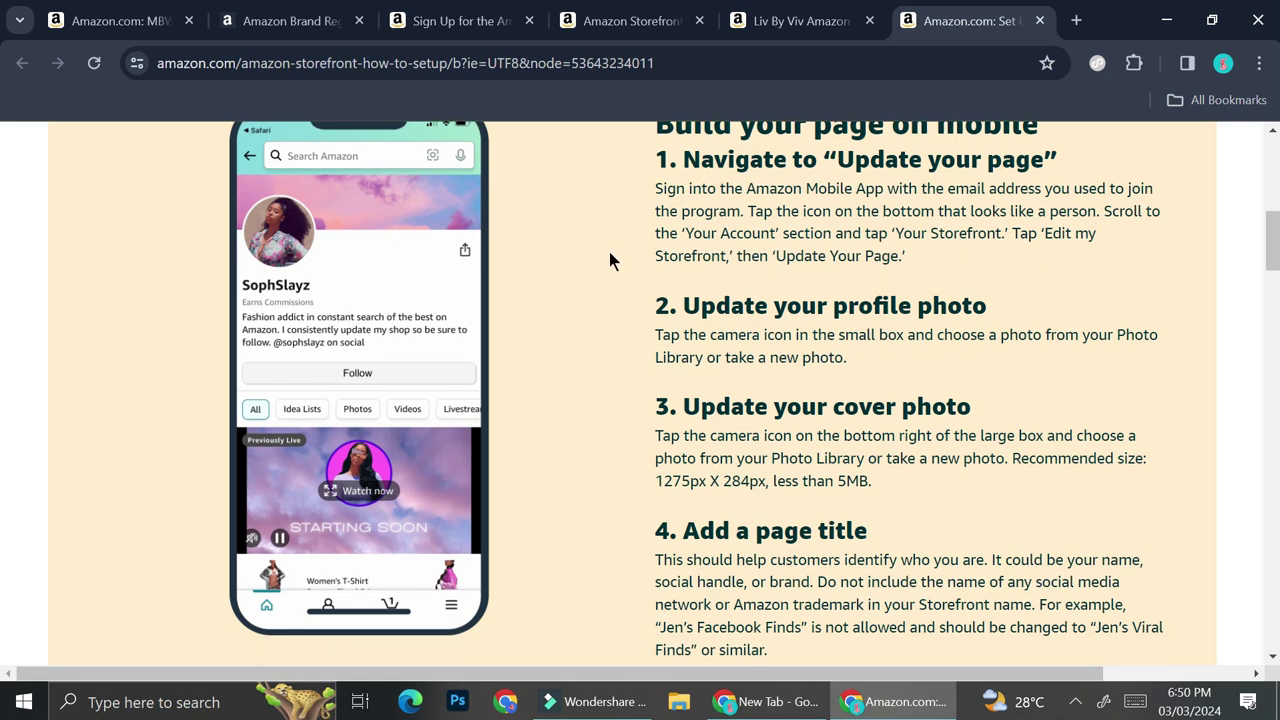
scroll(763, 287, down, 1)
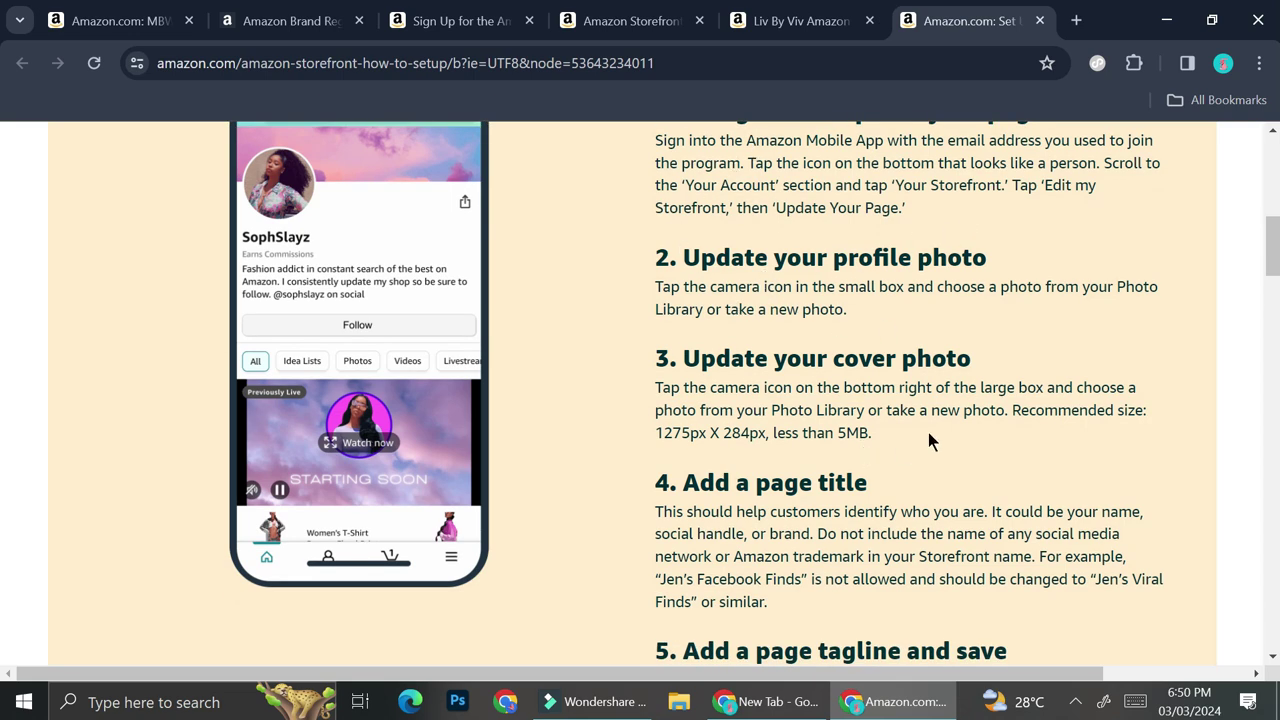
scroll(928, 432, down, 2)
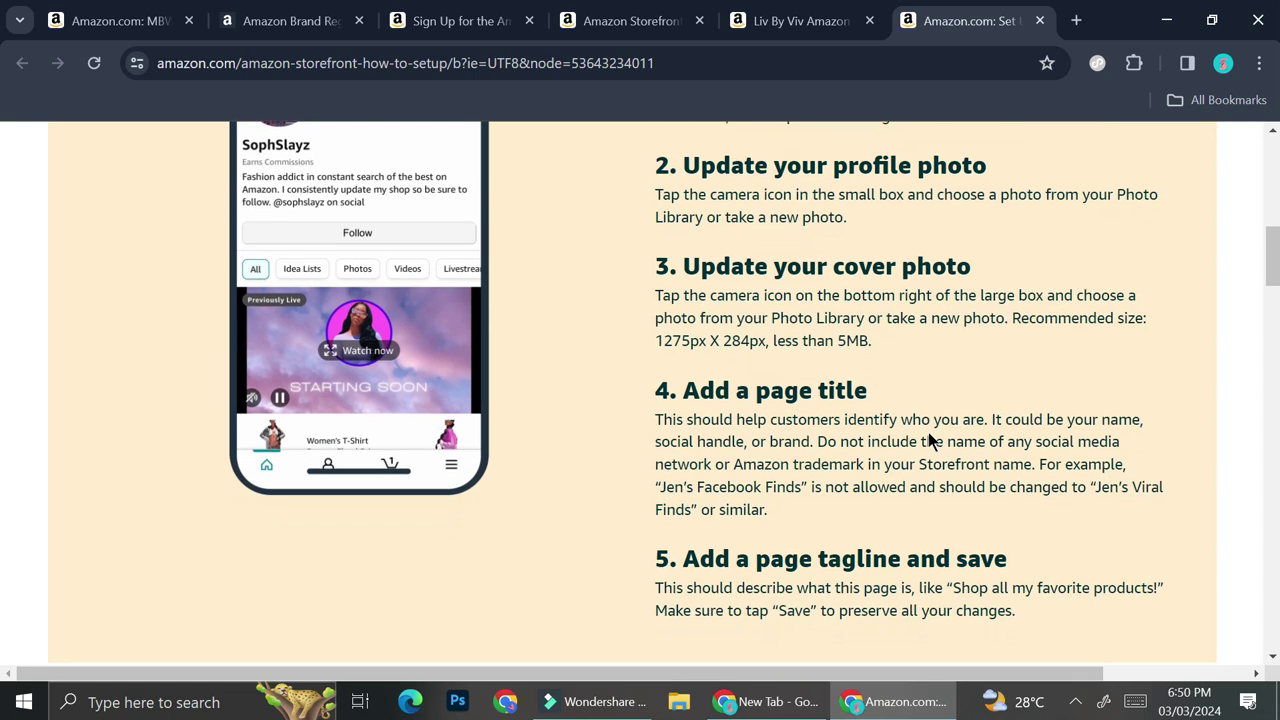
scroll(832, 453, down, 3)
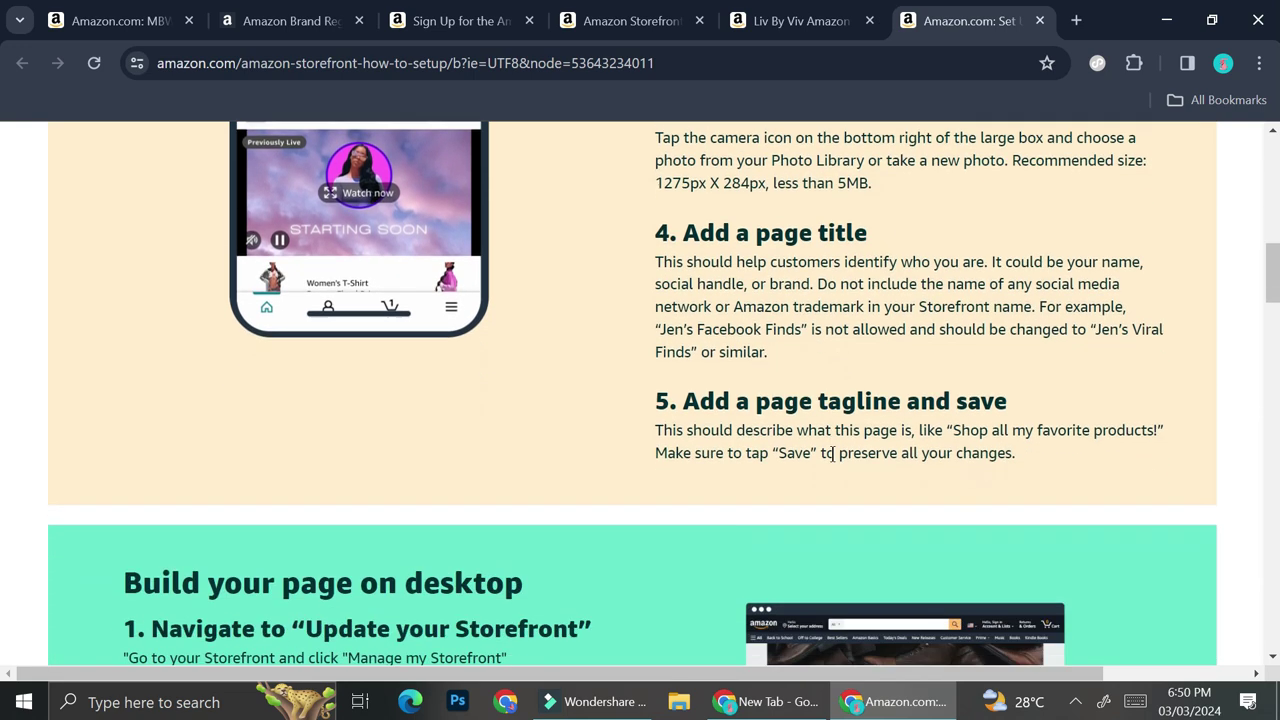
Read the setup guide's desktop steps, vanity URL tip and section on easier Storefront creation, and return to the mobile instructions.
scroll(879, 416, down, 4)
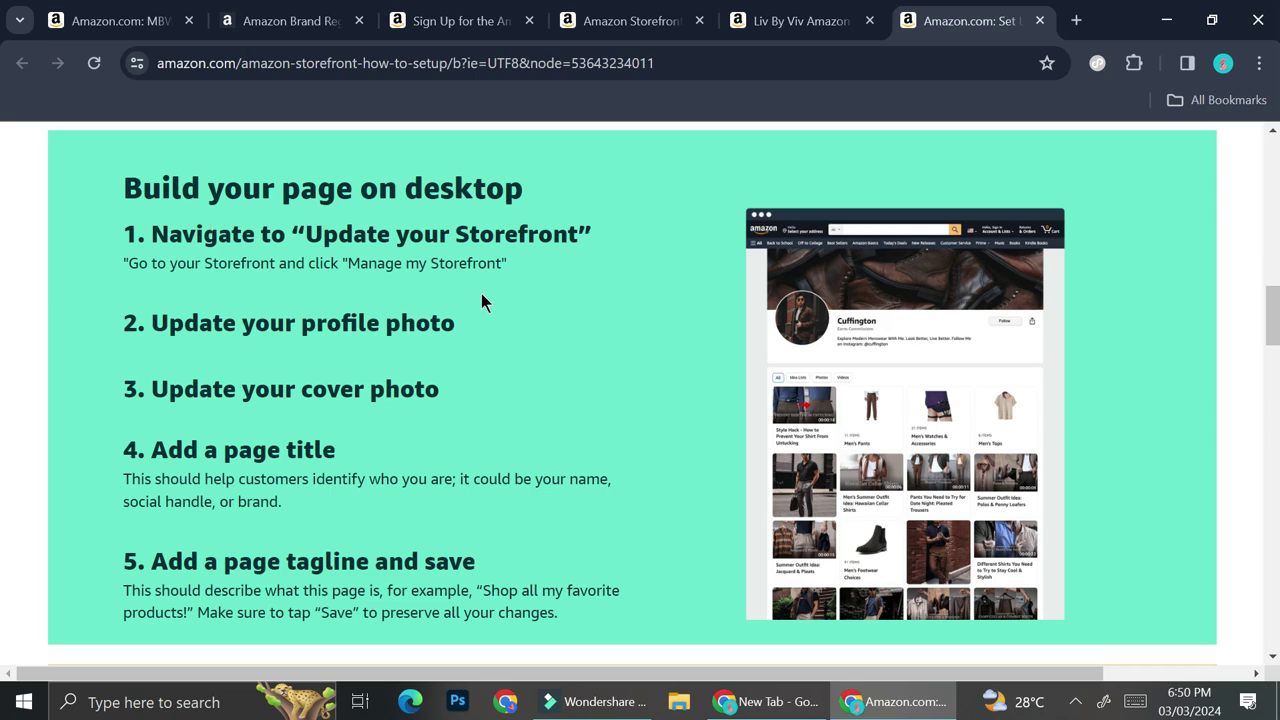
scroll(481, 298, down, 2)
scroll(481, 298, down, 4)
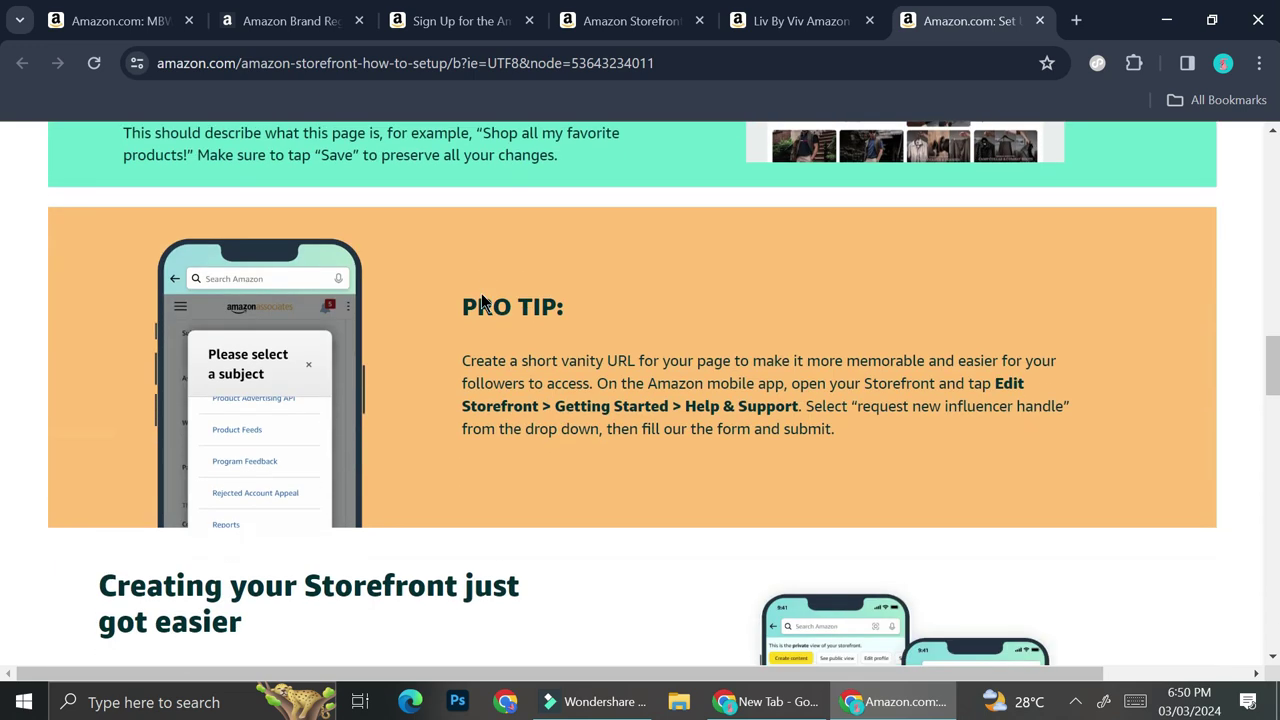
scroll(481, 300, down, 1)
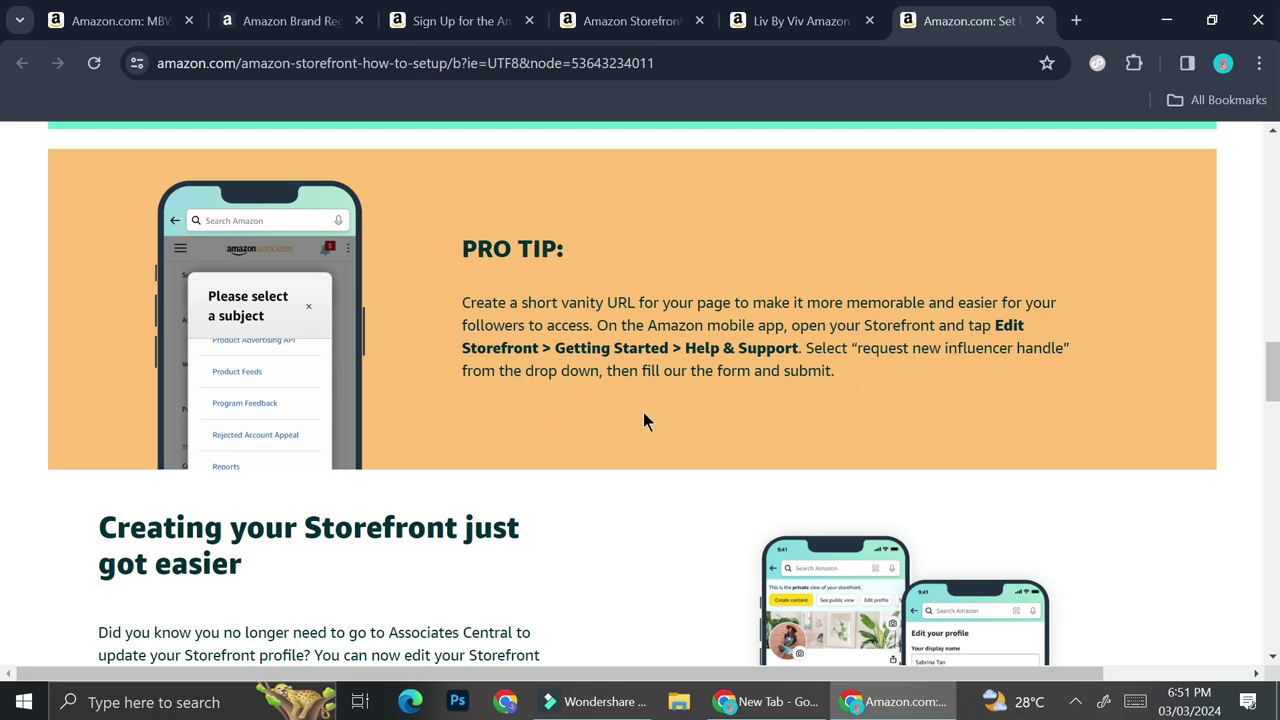
scroll(643, 413, down, 2)
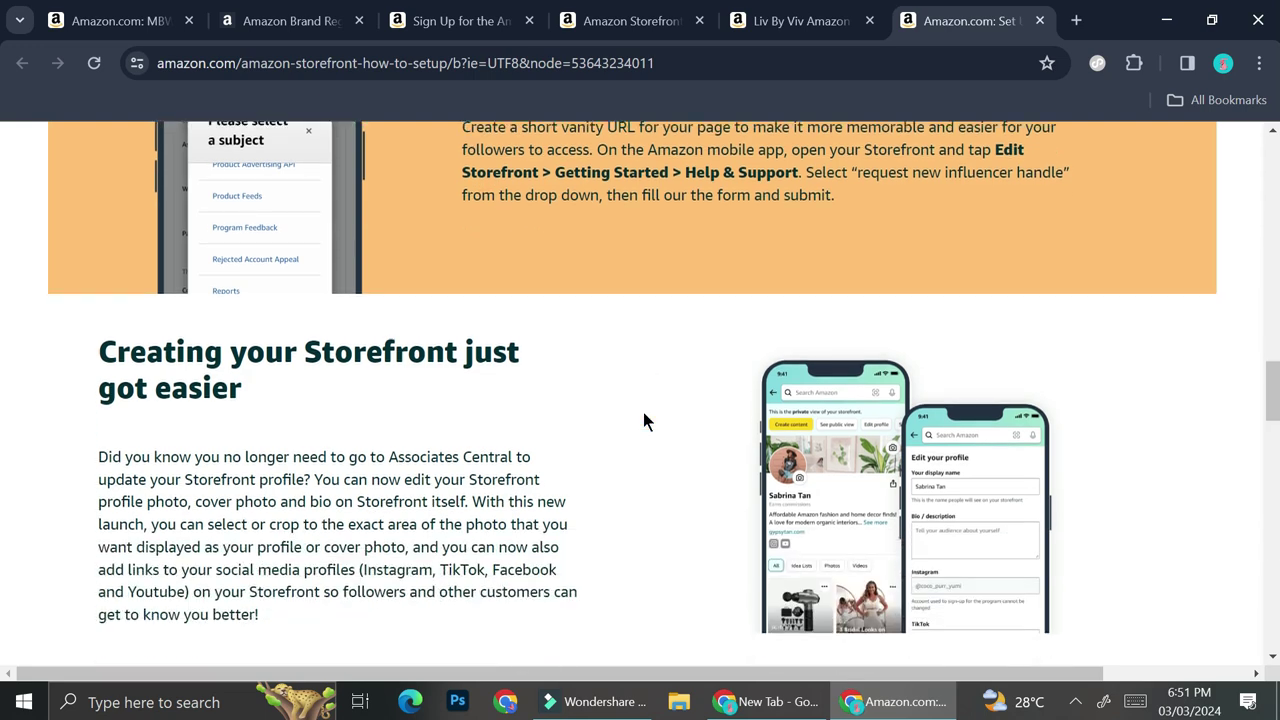
scroll(645, 421, down, 8)
scroll(645, 420, up, 3)
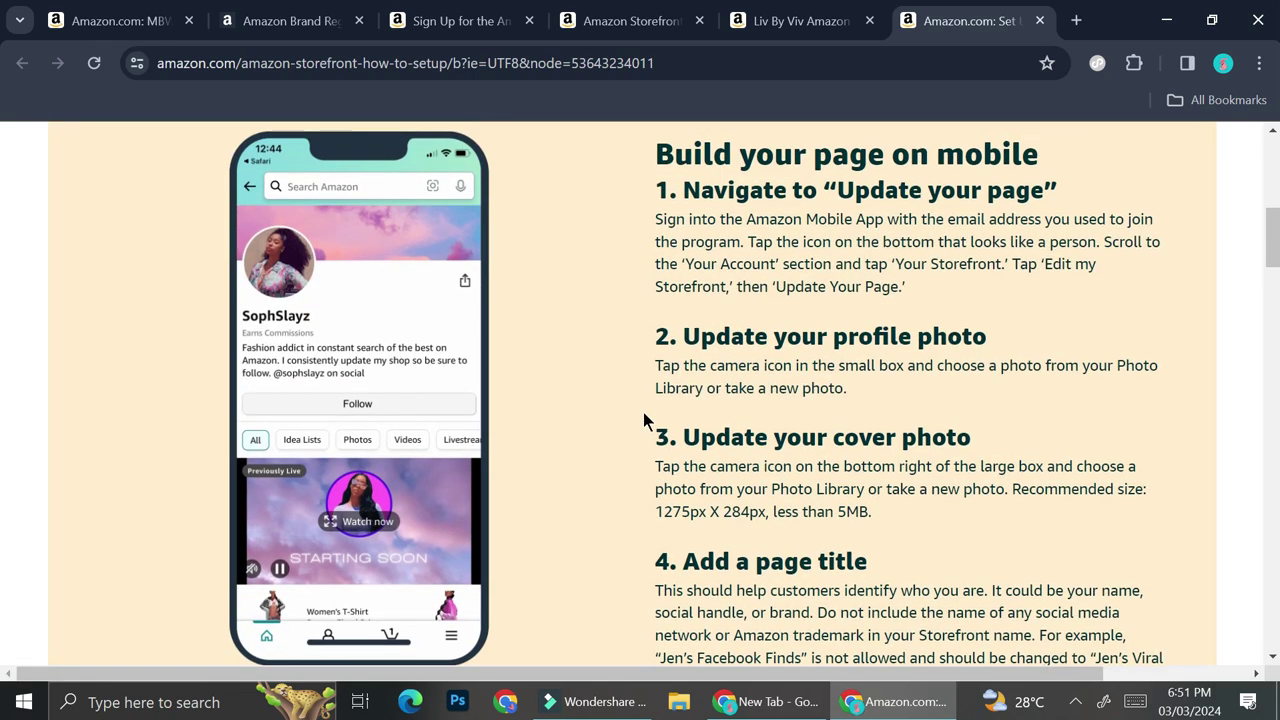